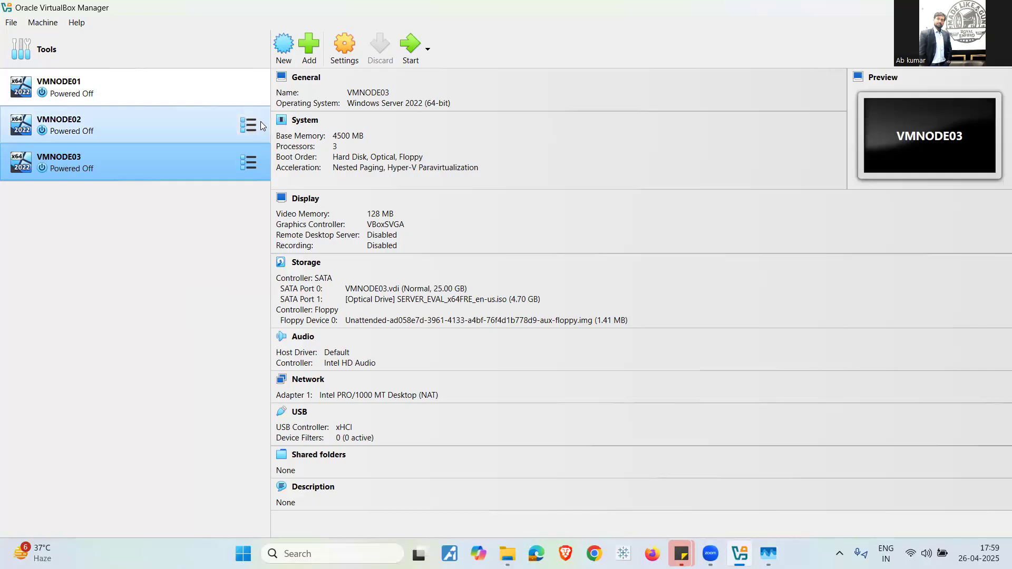
- Attach VMNODE03's network Adapter 1 to a Bridged Adapter using the Realtek PCIe GbE Family Controller
click(343, 53)
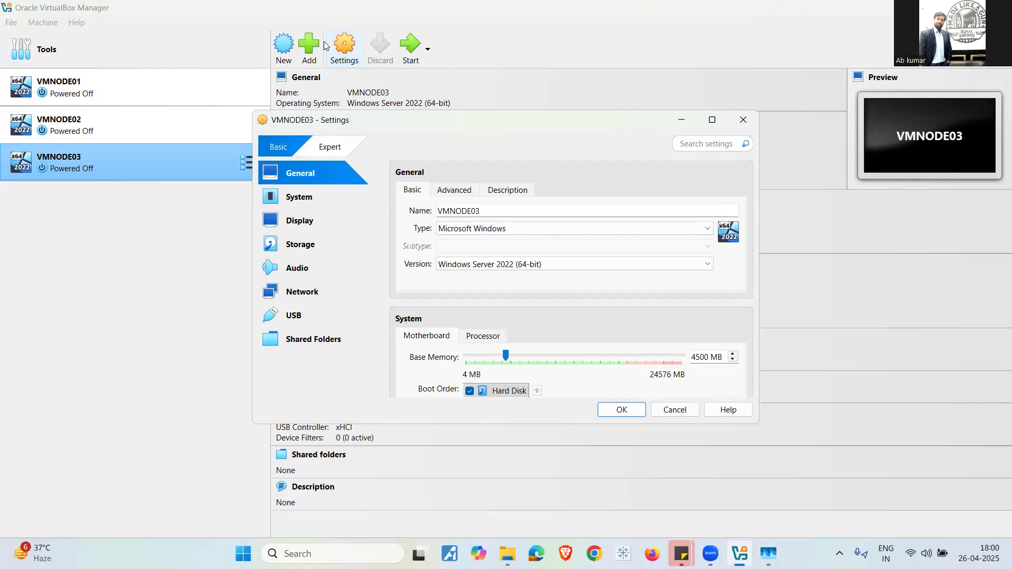
click(301, 292)
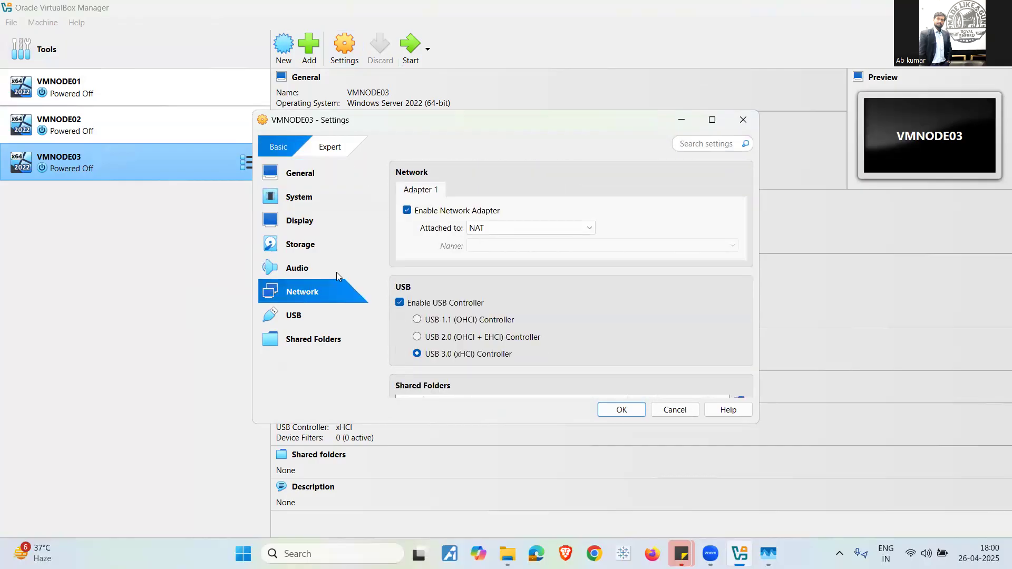
click(589, 227)
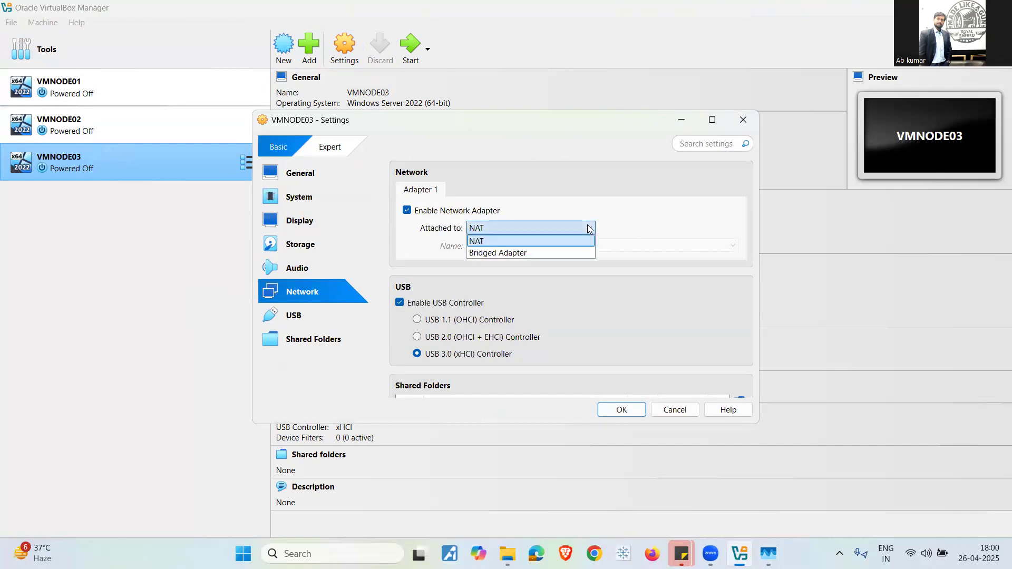
click(563, 250)
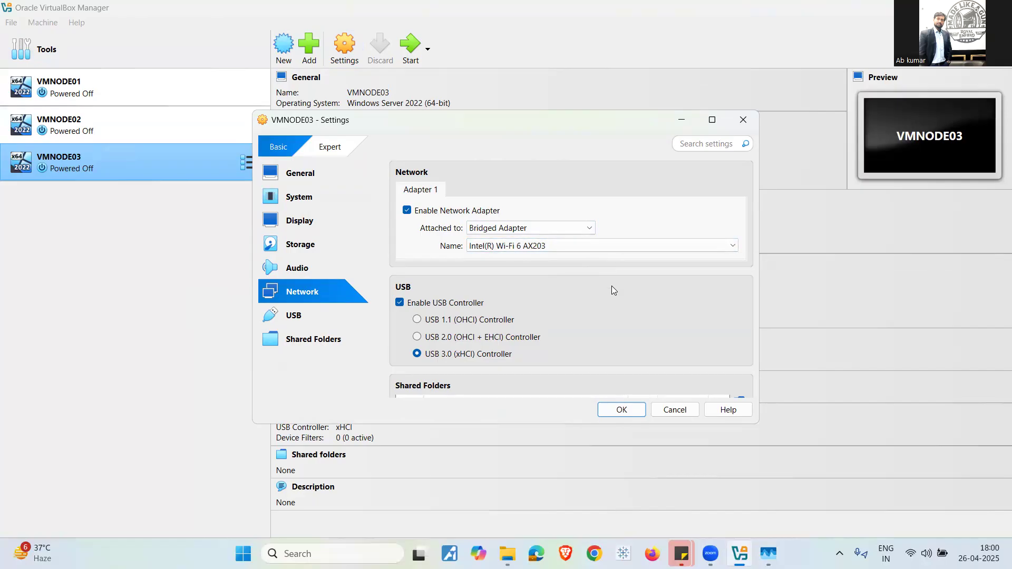
click(731, 247)
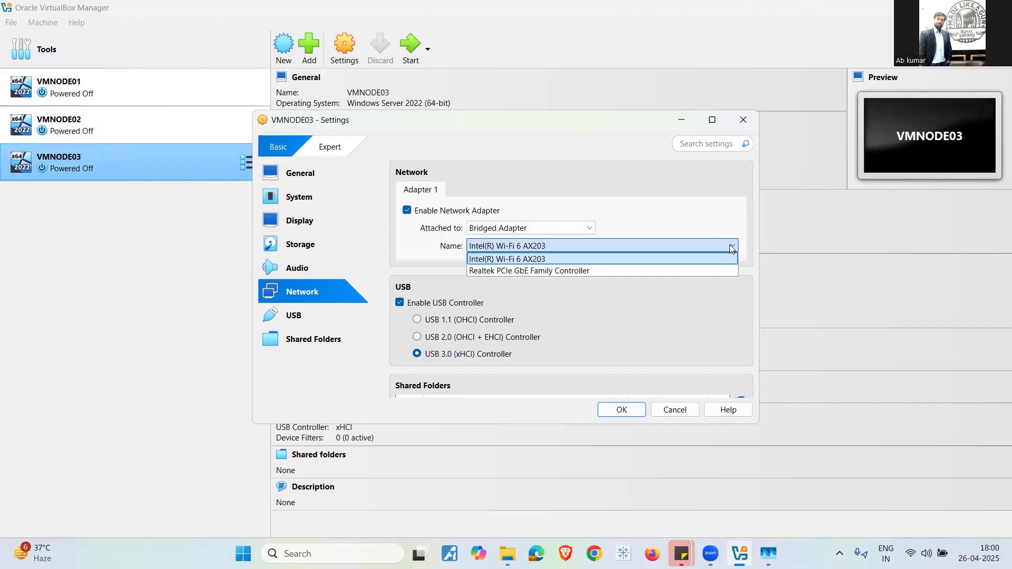
click(633, 273)
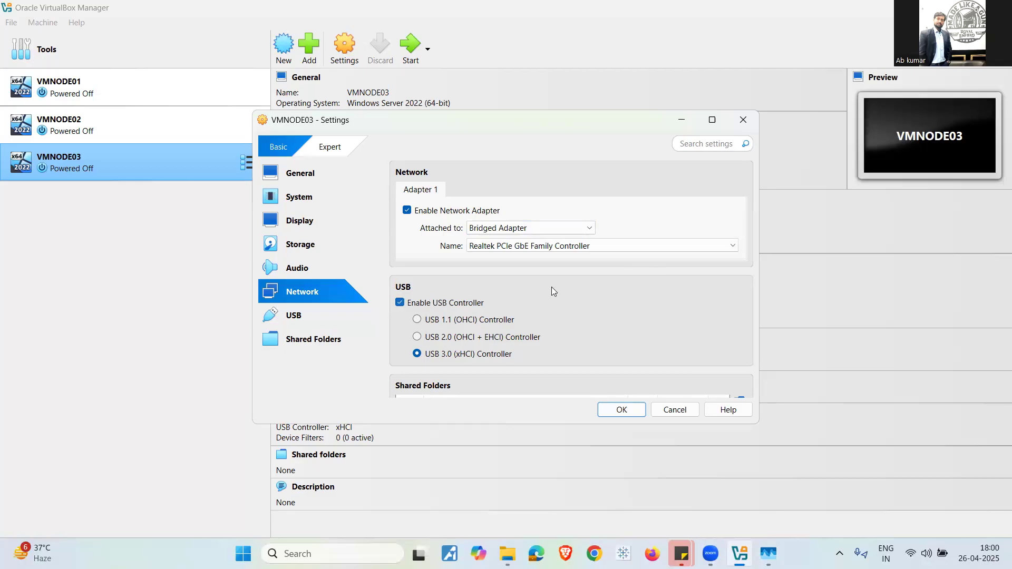
- Review VMNODE03's USB, shared folder, storage, audio, display, system and network settings
scroll(619, 307, down, 1)
scroll(619, 312, down, 1)
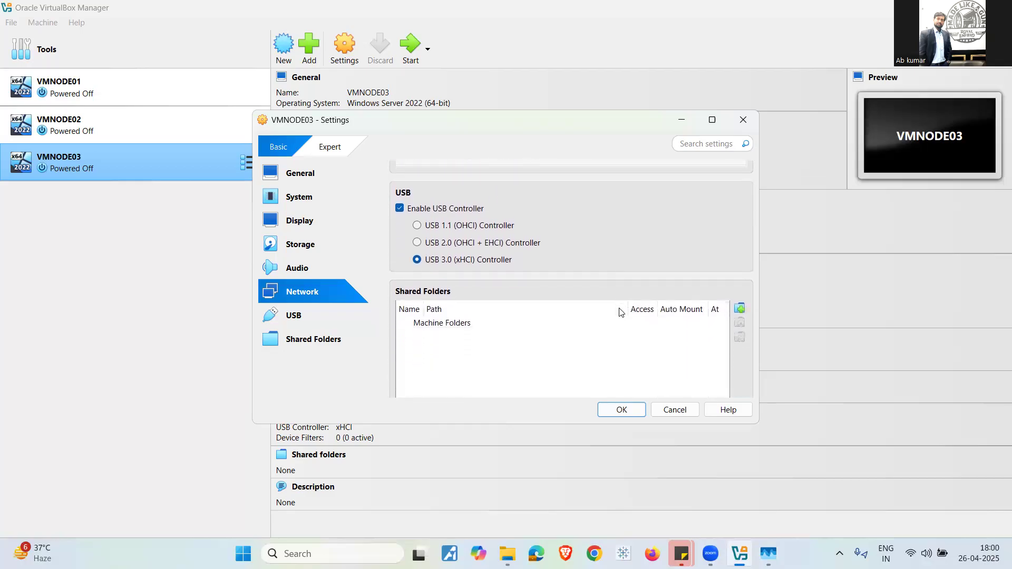
scroll(561, 338, up, 1)
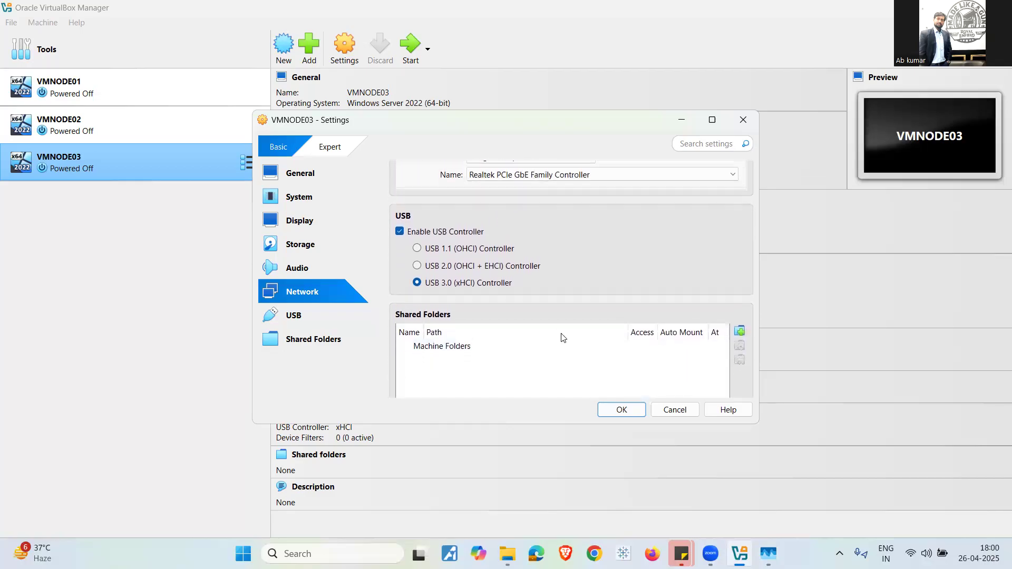
scroll(561, 337, up, 1)
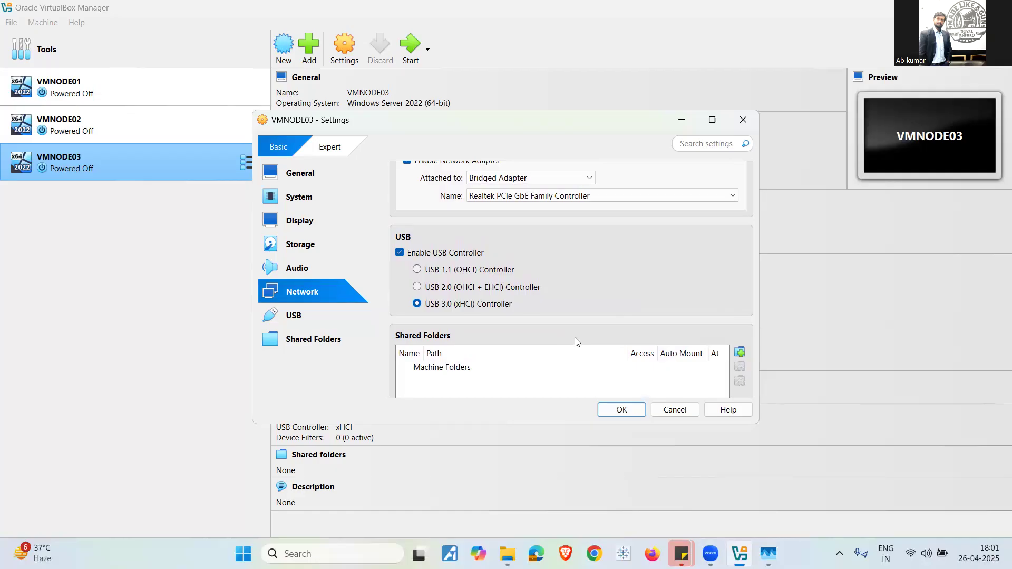
scroll(576, 341, down, 2)
scroll(576, 342, up, 3)
scroll(575, 342, up, 3)
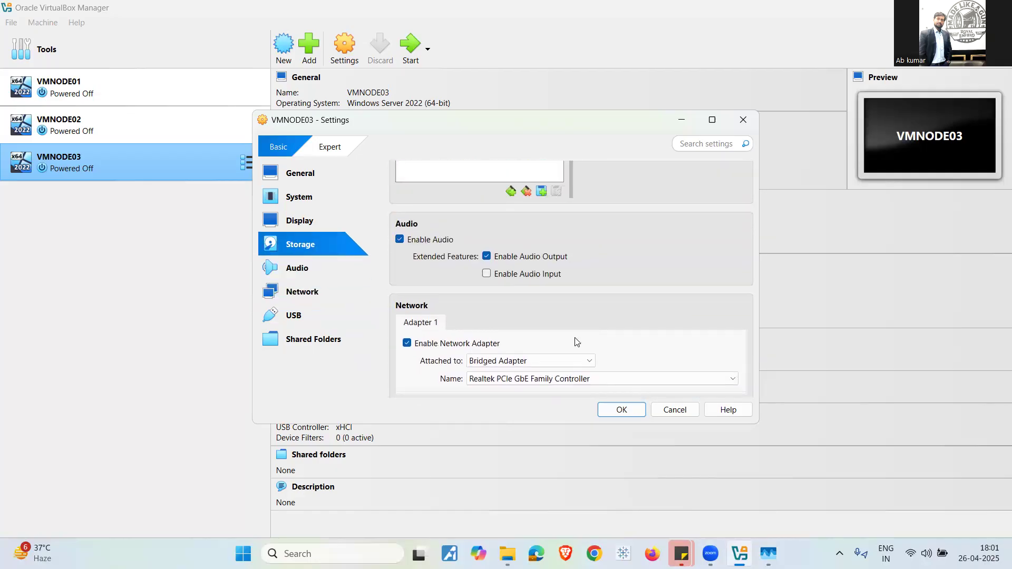
scroll(575, 340, up, 3)
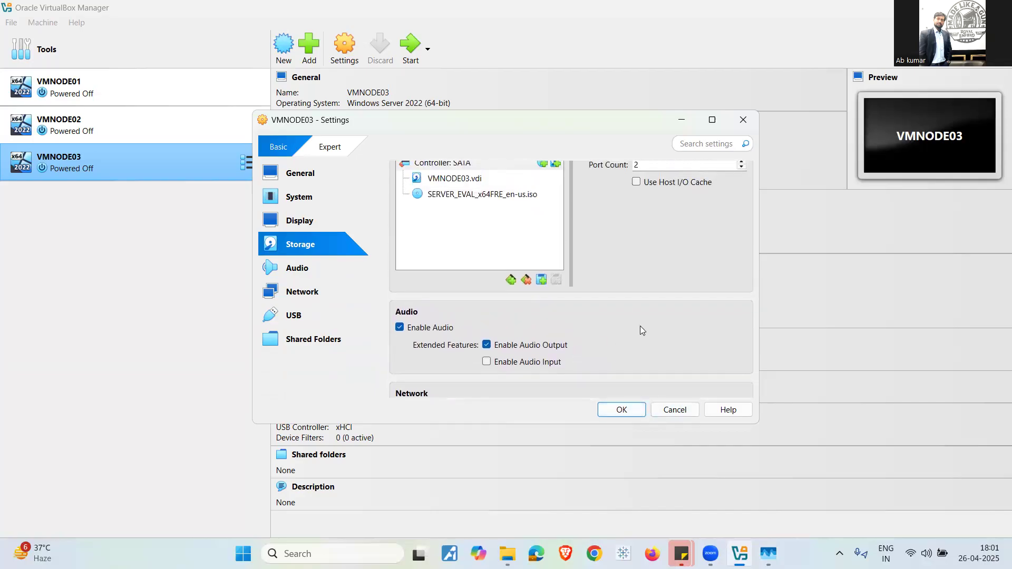
scroll(640, 330, up, 3)
scroll(640, 329, up, 4)
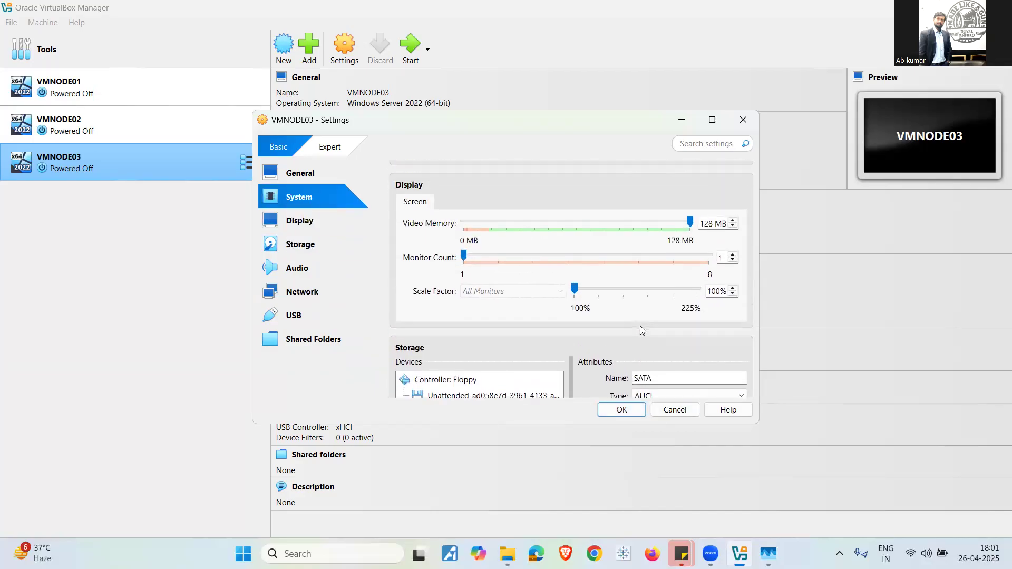
scroll(641, 328, up, 3)
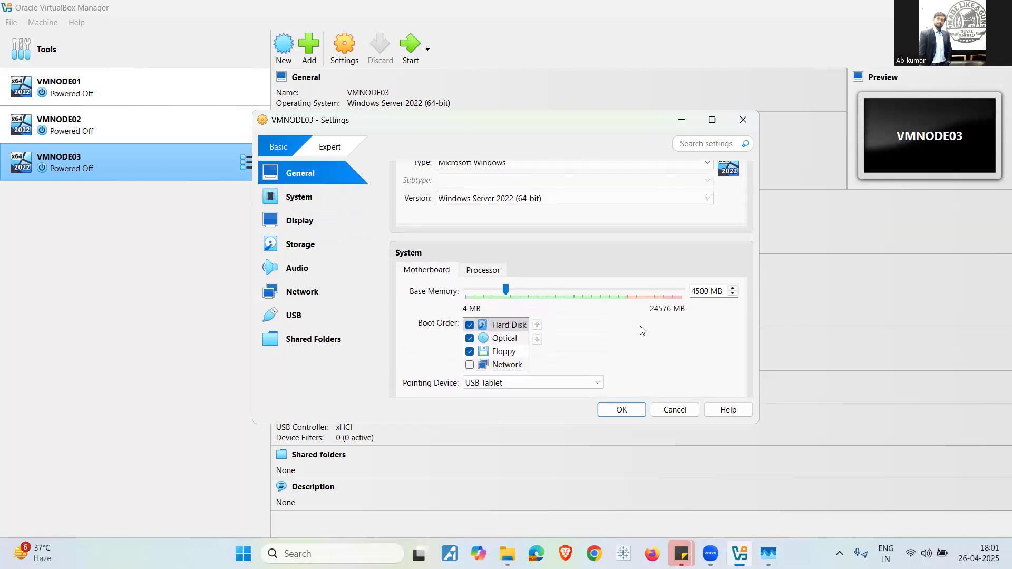
scroll(641, 328, down, 3)
scroll(640, 327, down, 8)
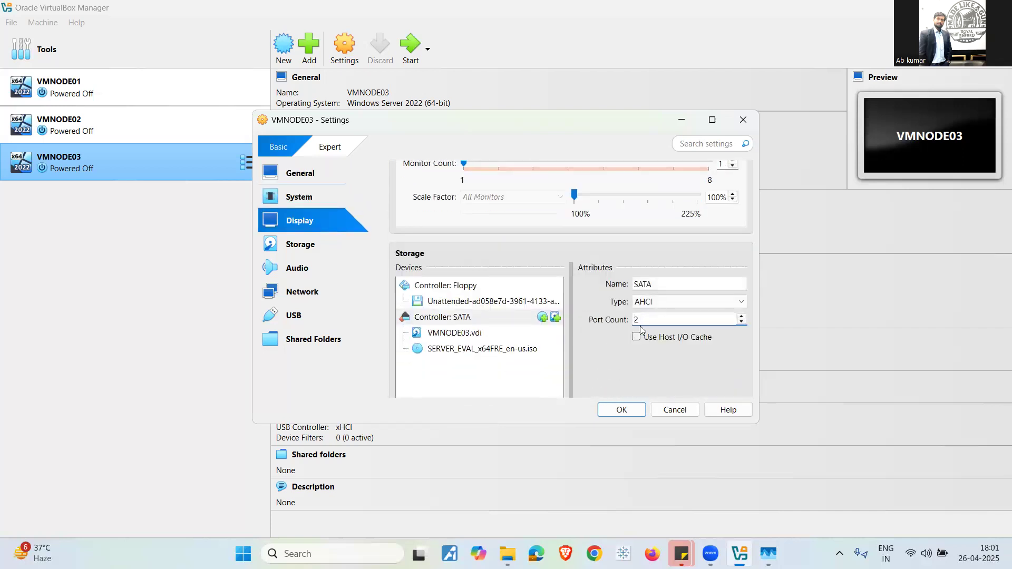
click(319, 295)
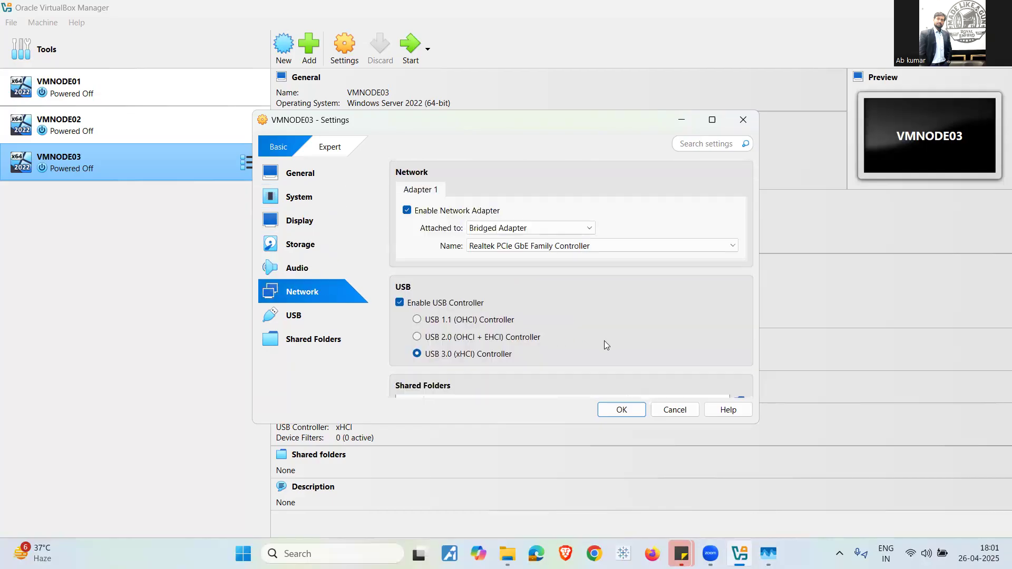
scroll(604, 340, down, 2)
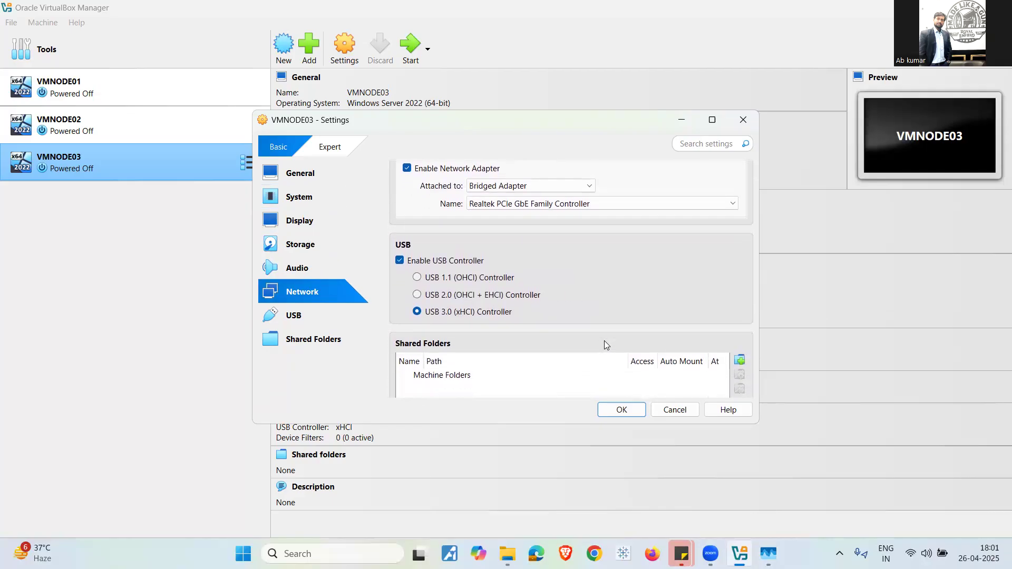
scroll(604, 340, up, 1)
click(299, 204)
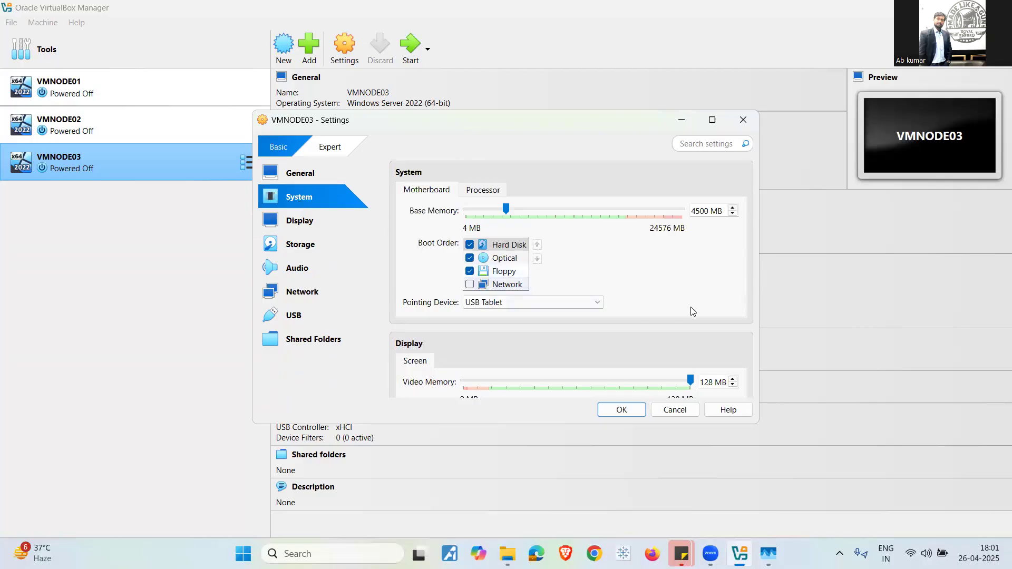
scroll(692, 311, down, 3)
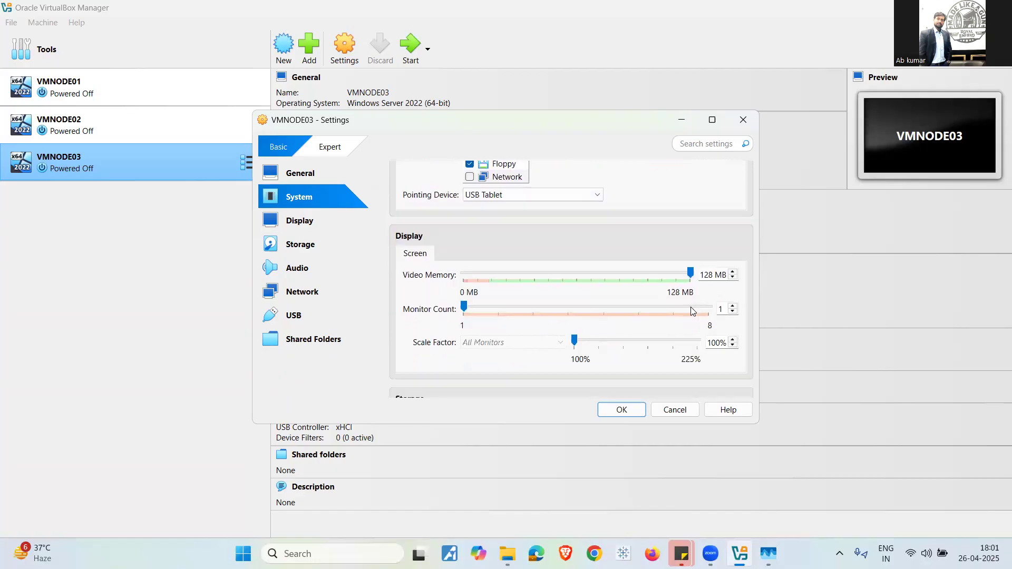
scroll(692, 311, down, 3)
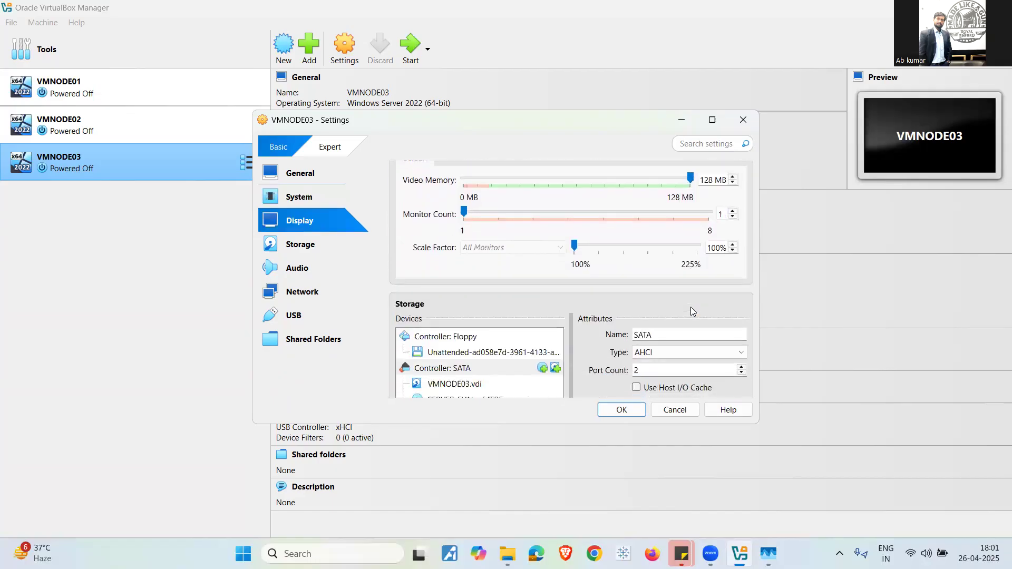
- Return to VMNODE03's network settings and save the machine's configuration
click(314, 292)
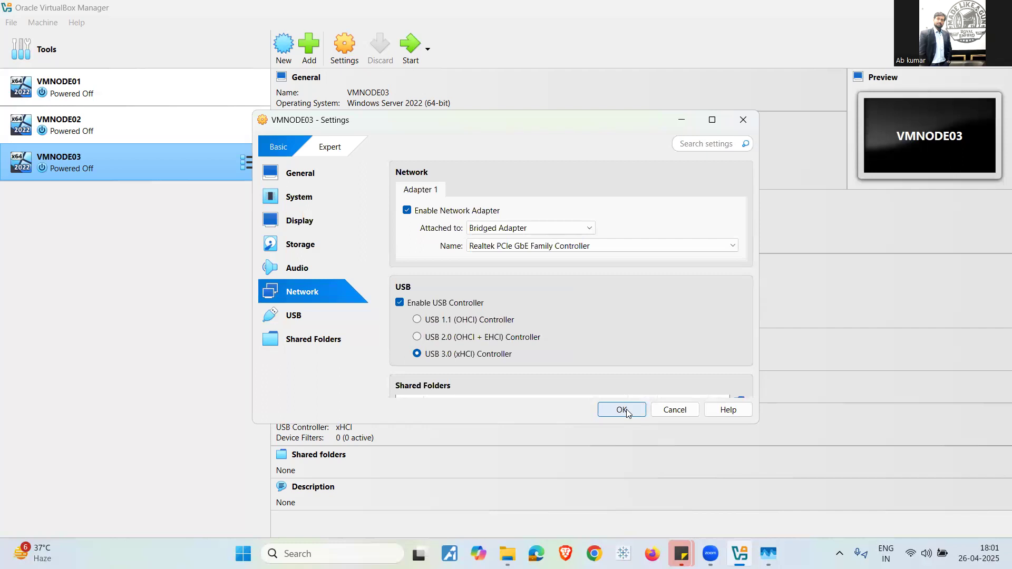
click(625, 411)
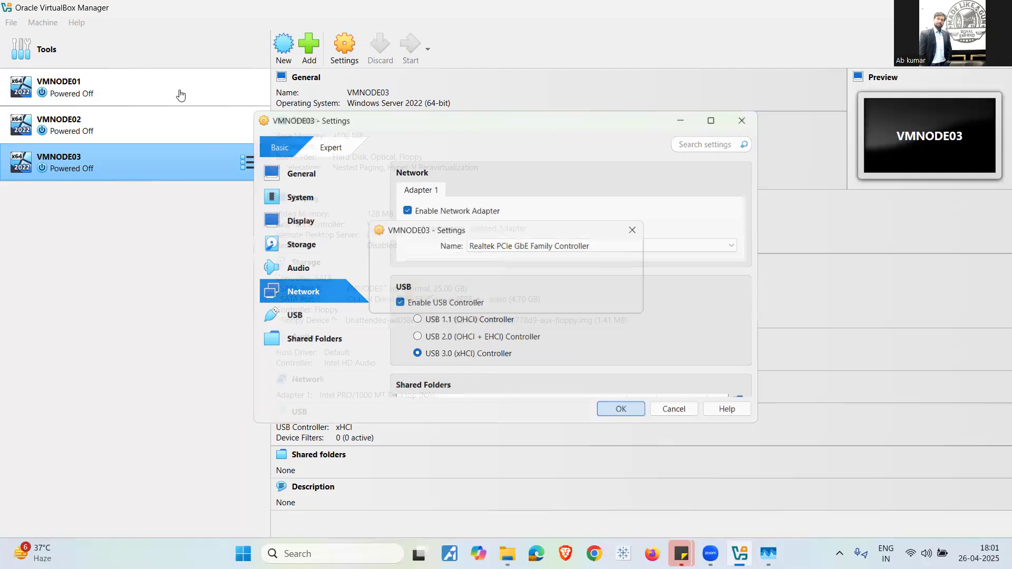
- Set VMNODE01's network adapter to Bridged Adapter on the Realtek PCIe GbE Family Controller and save the settings
click(341, 59)
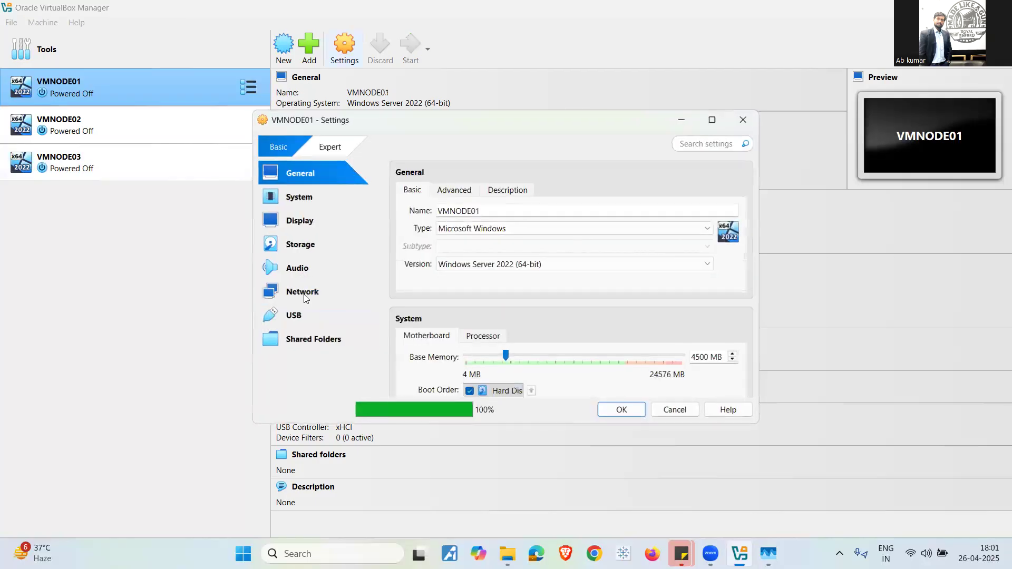
click(304, 298)
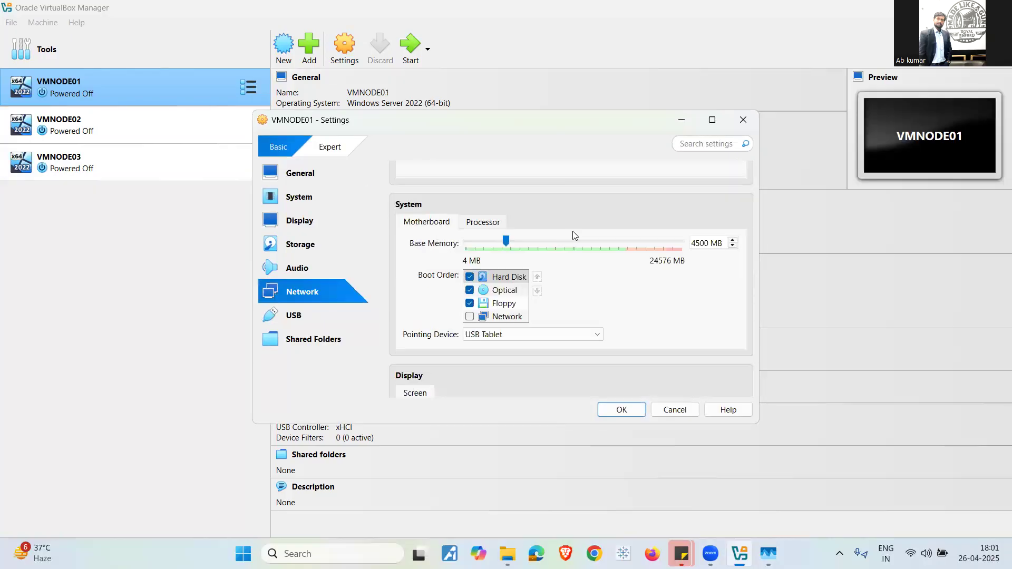
click(588, 231)
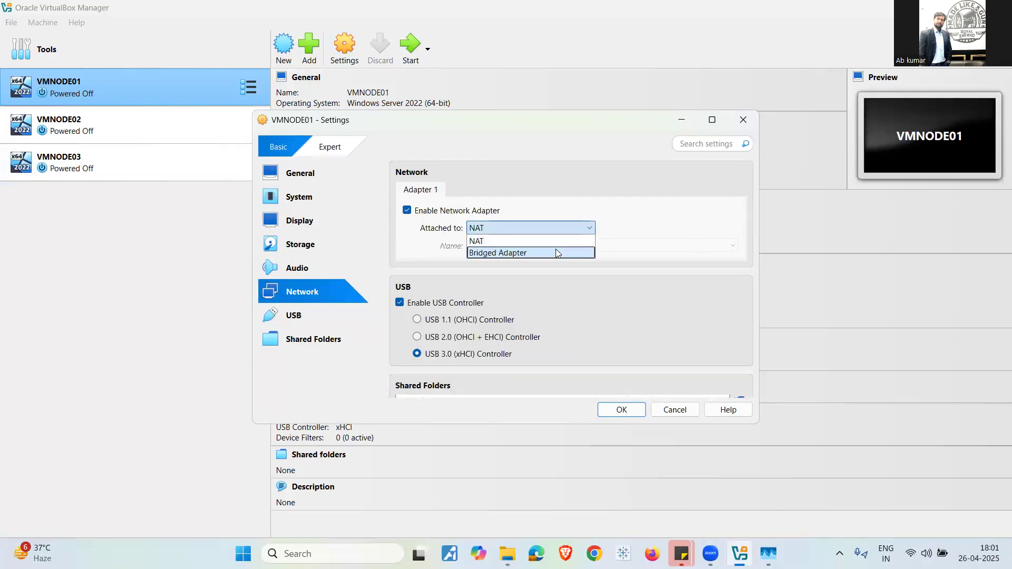
click(559, 251)
click(733, 244)
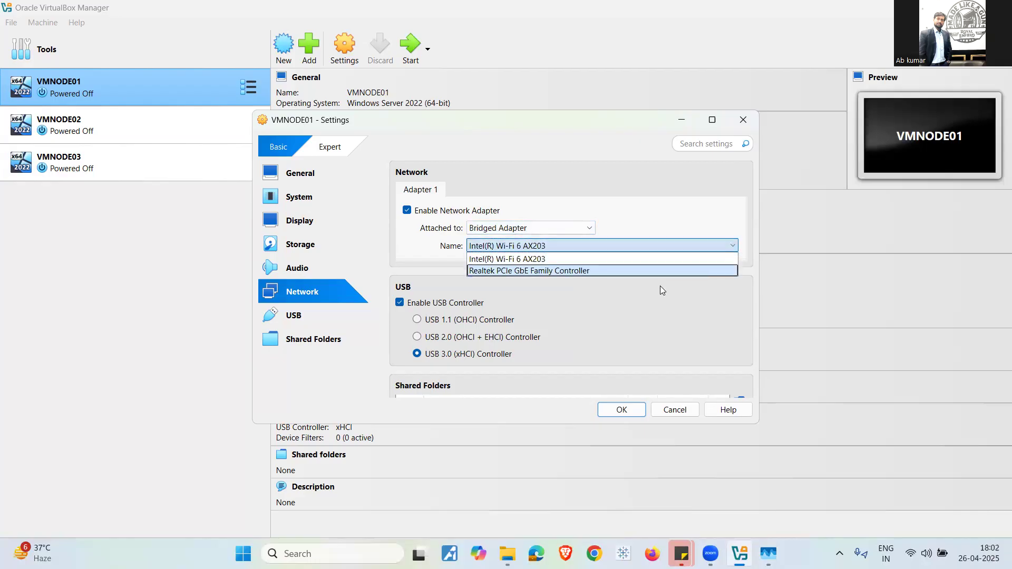
click(659, 271)
scroll(644, 301, down, 2)
scroll(644, 298, down, 2)
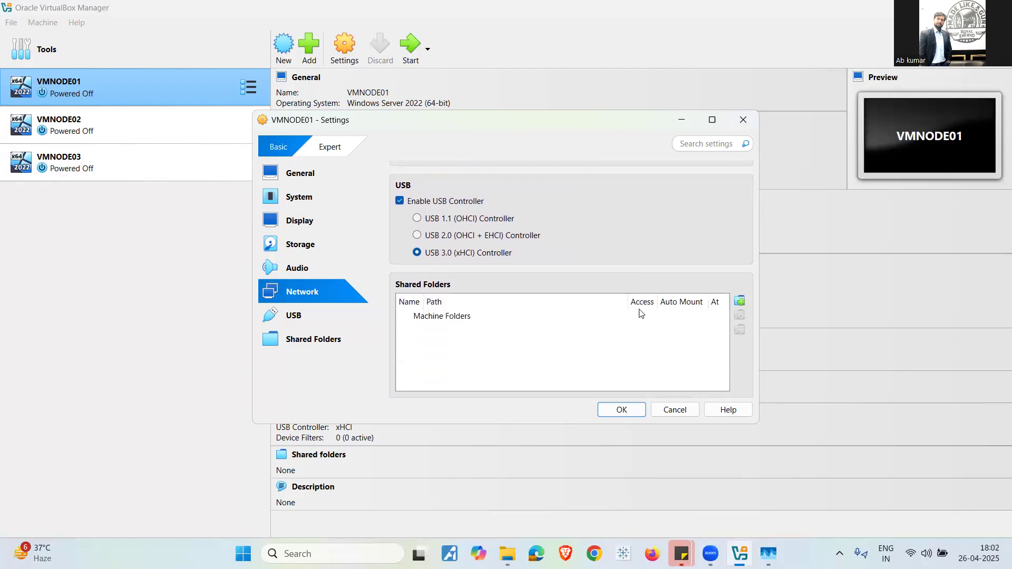
click(631, 409)
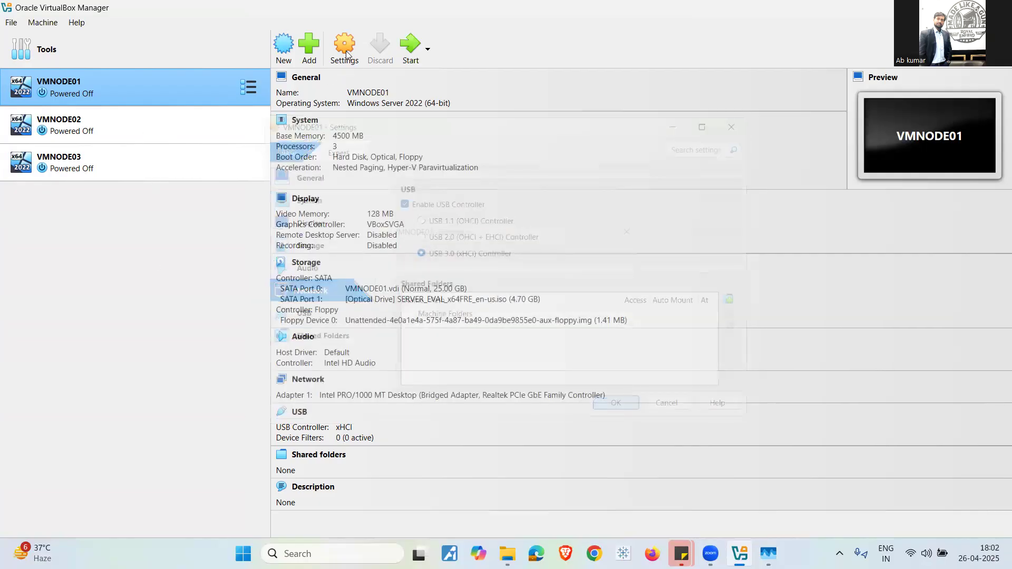
- Set VMNODE02's network adapter to Bridged Adapter on the Realtek PCIe GbE Family Controller and save the settings
click(105, 125)
click(345, 53)
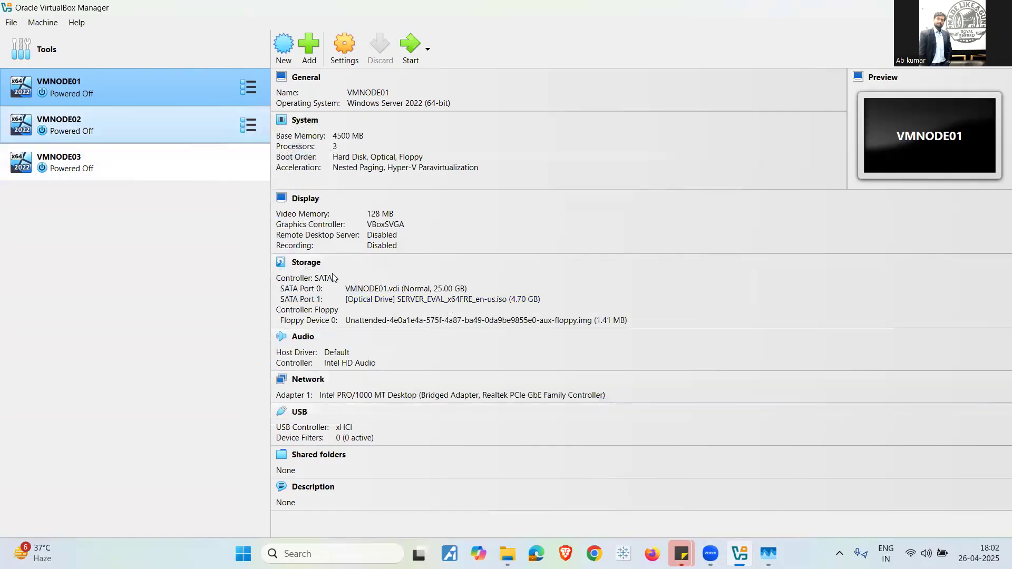
click(304, 294)
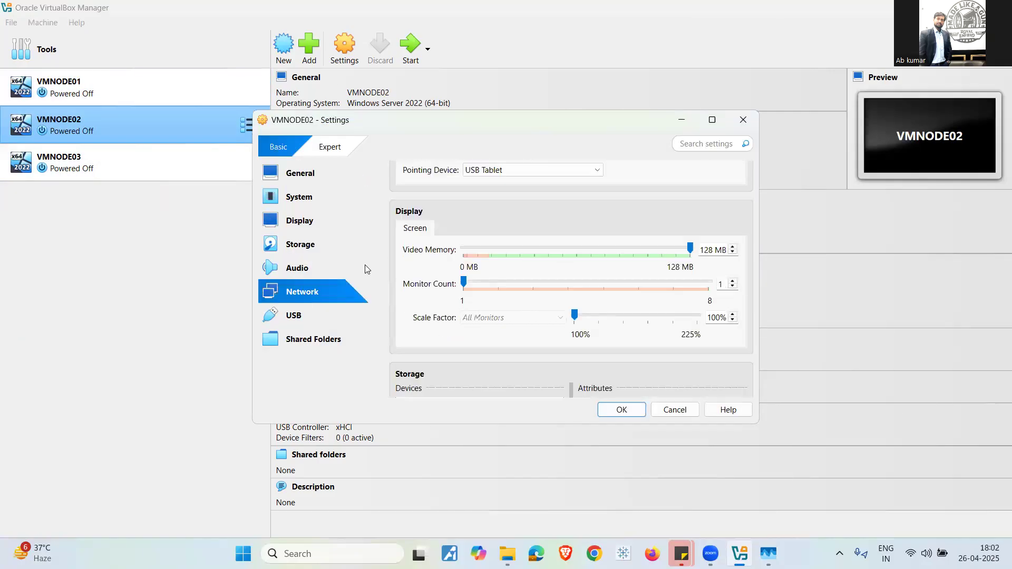
click(592, 229)
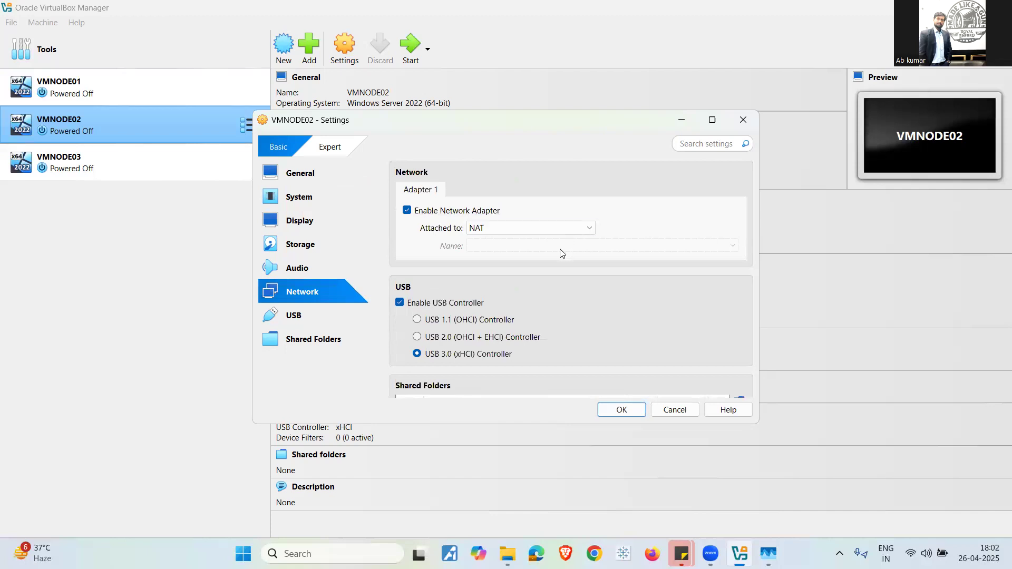
key(Down)
key(Return)
click(703, 249)
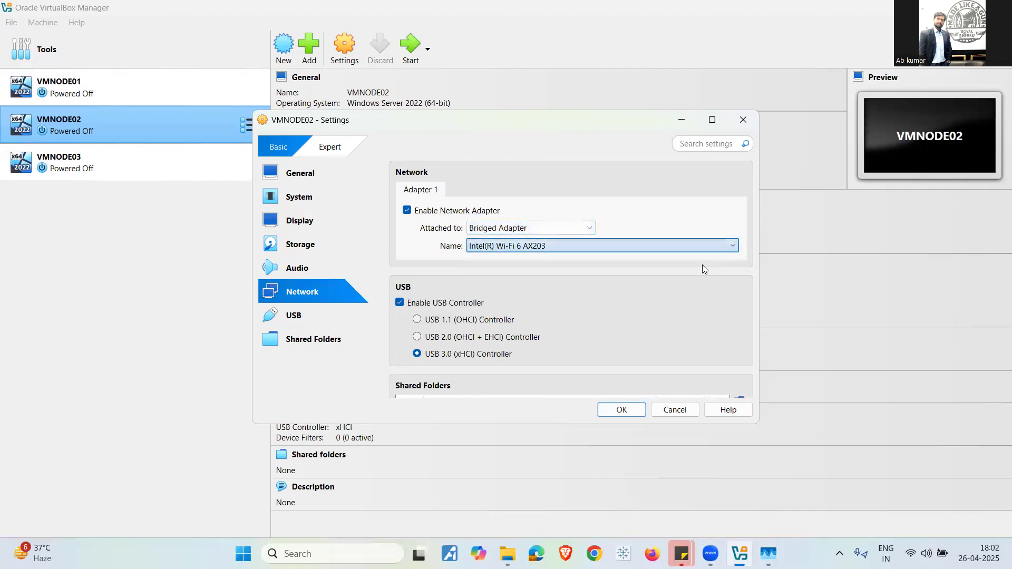
key(Return)
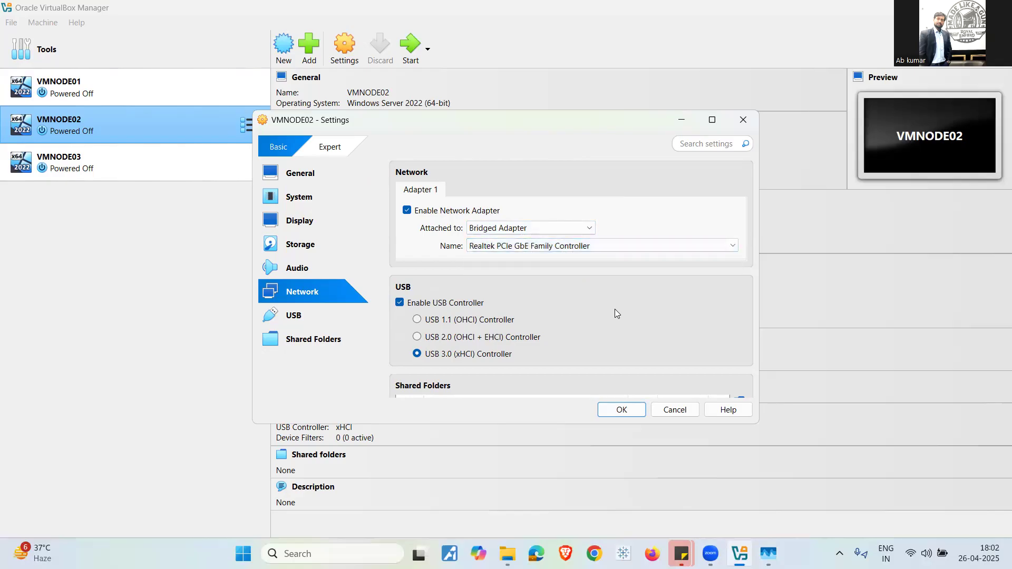
scroll(614, 309, down, 3)
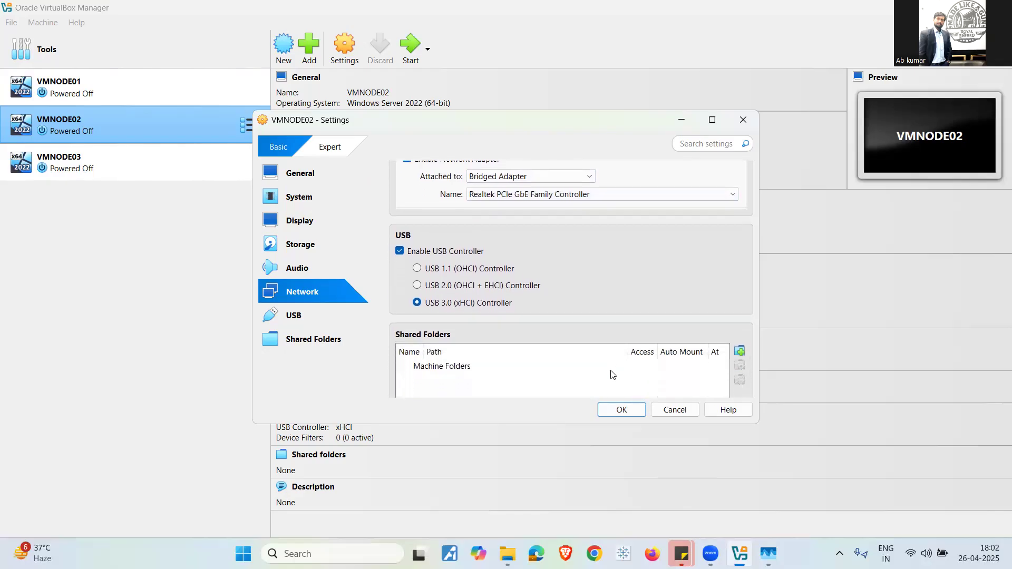
click(622, 410)
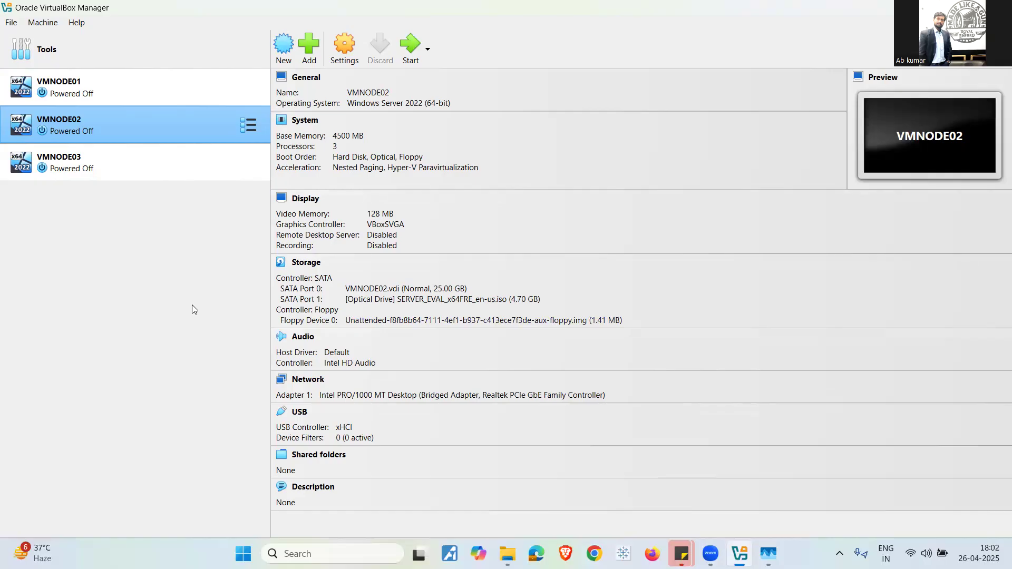
- Start the VMNODE01 virtual machine and dismiss its Server Manager error and Shutdown Event Tracker dialogs without entering a reason
click(161, 86)
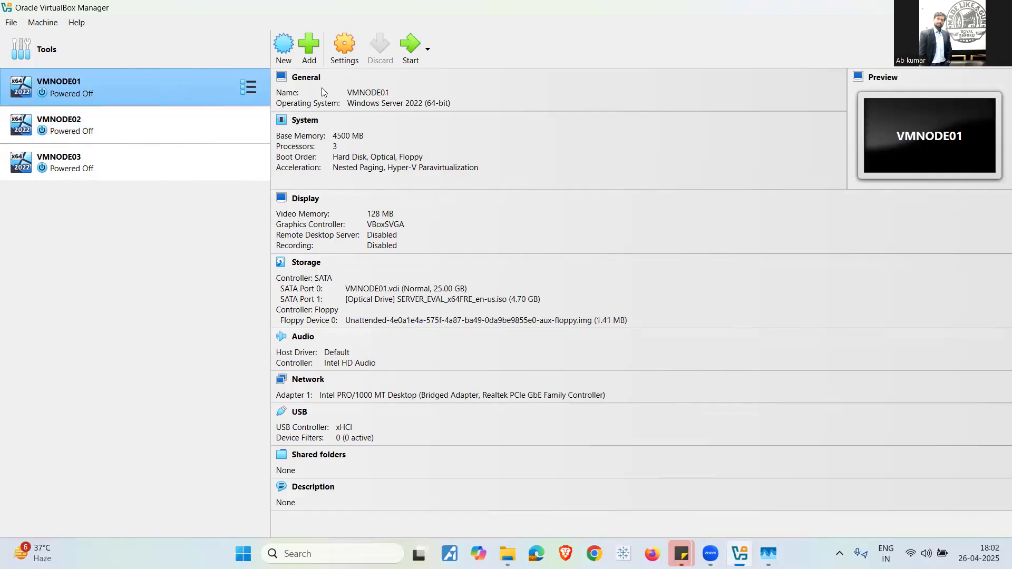
click(411, 49)
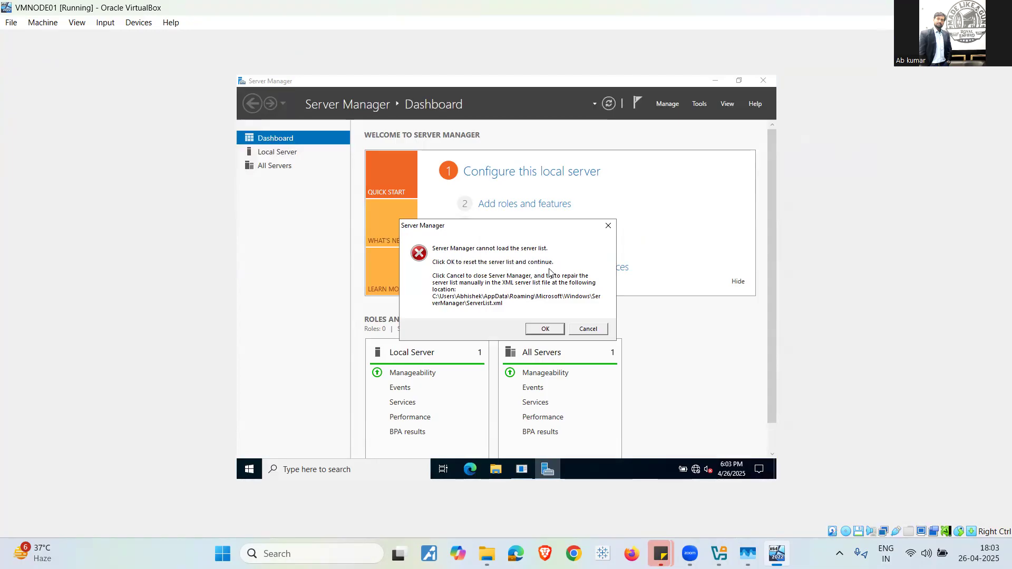
click(595, 330)
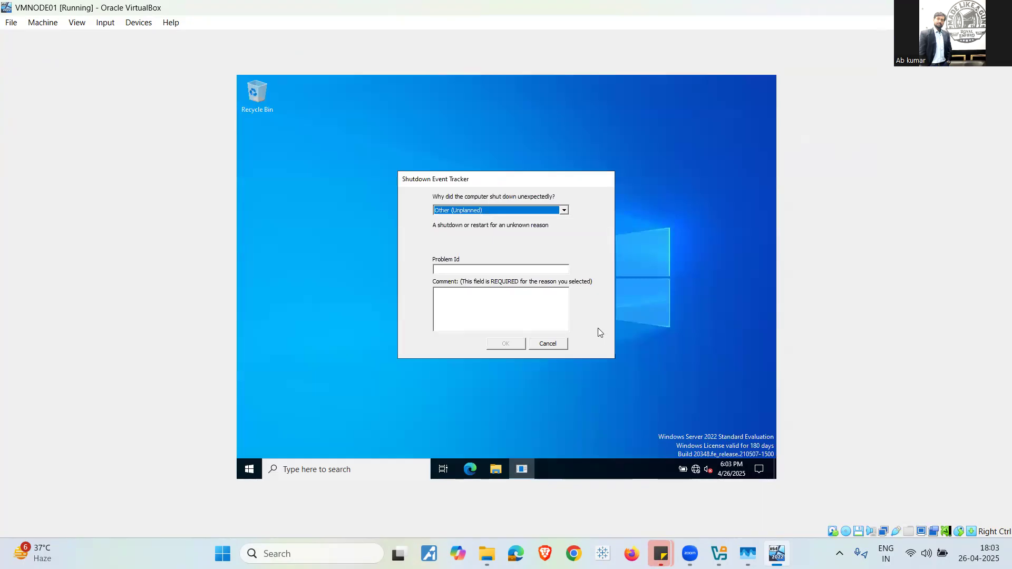
click(549, 343)
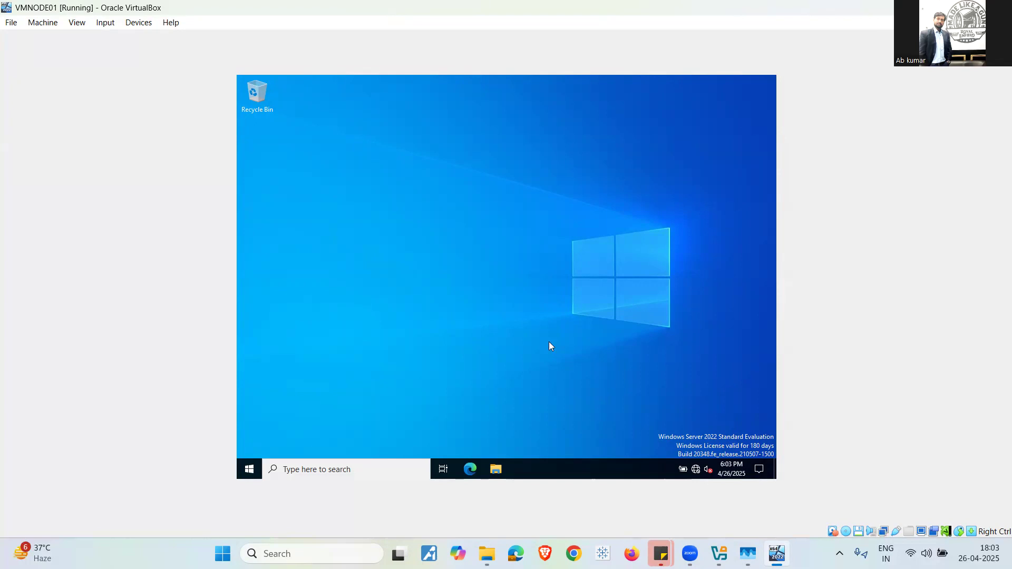
- Open the properties of VMNODE01's Ethernet adapter through the guest's network adapter options
right_click(697, 471)
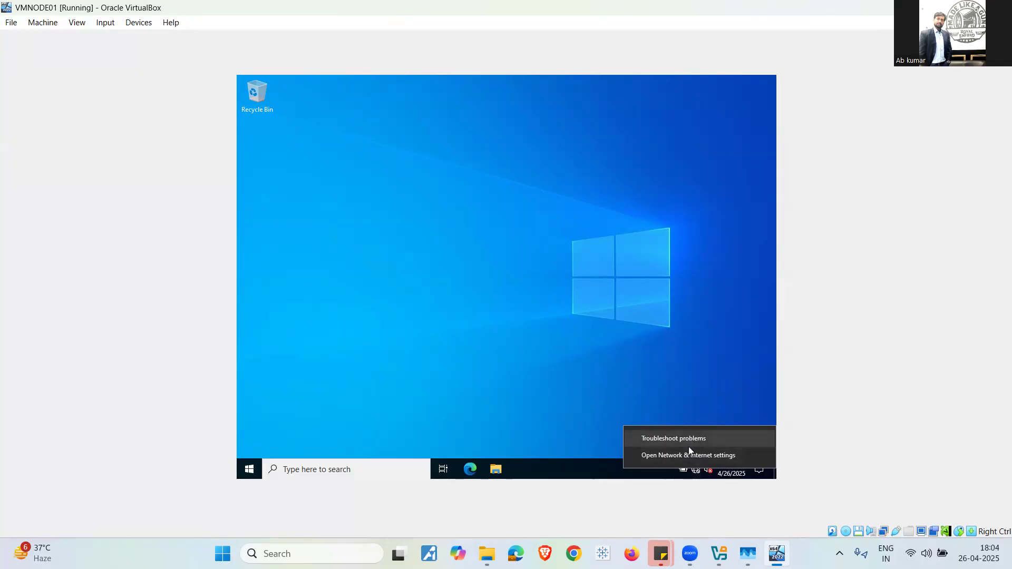
click(690, 454)
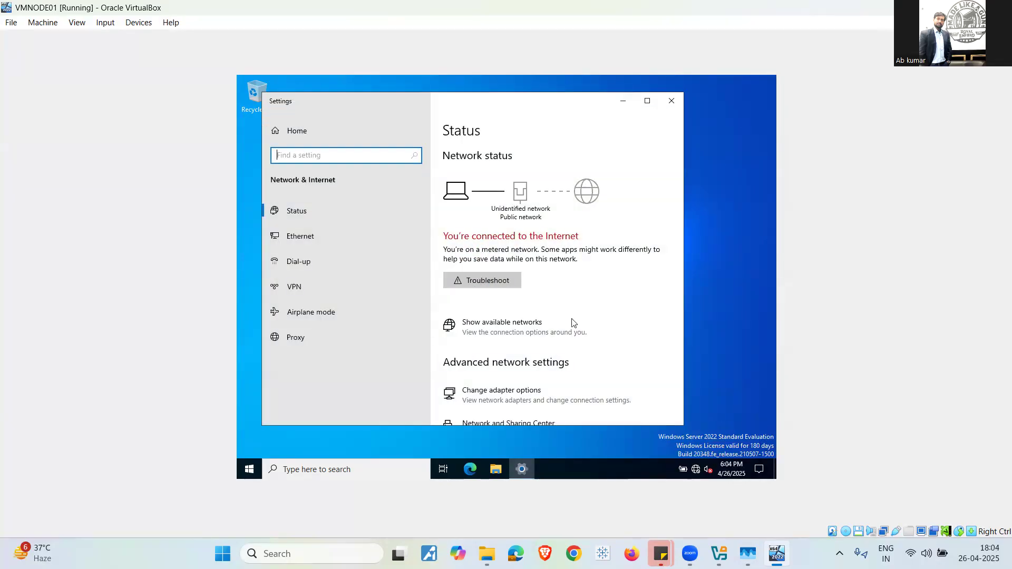
click(324, 235)
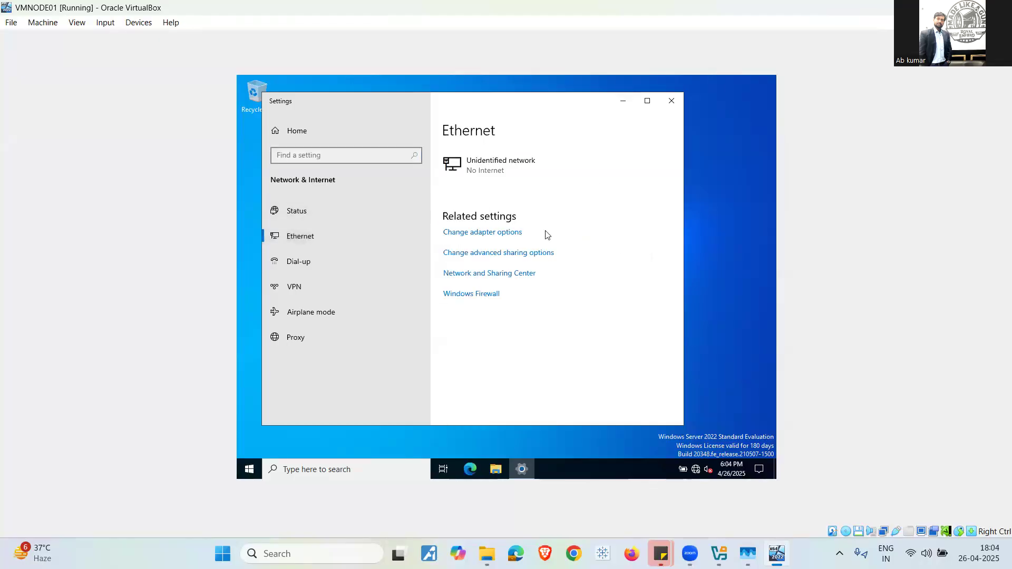
click(510, 238)
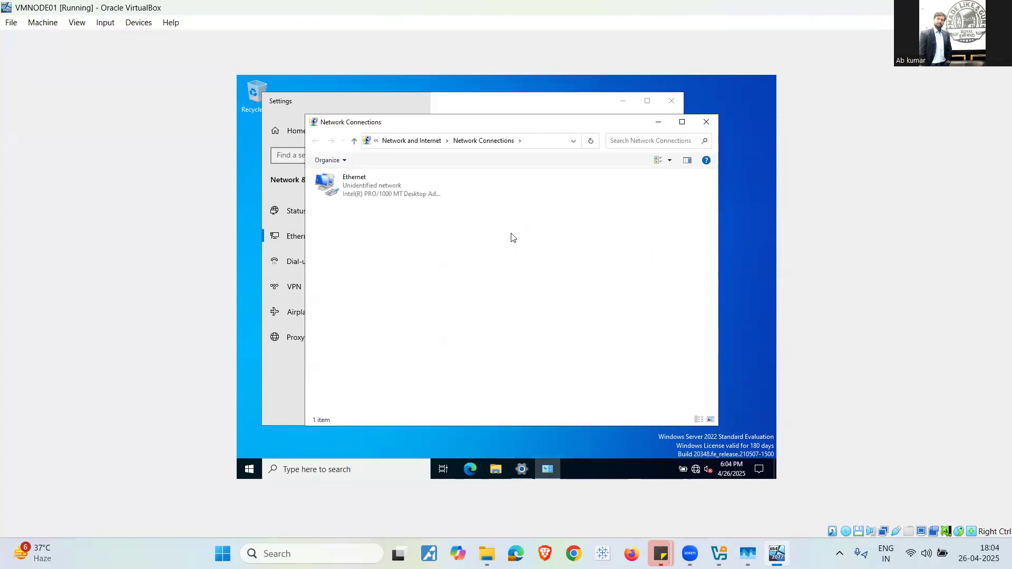
click(370, 190)
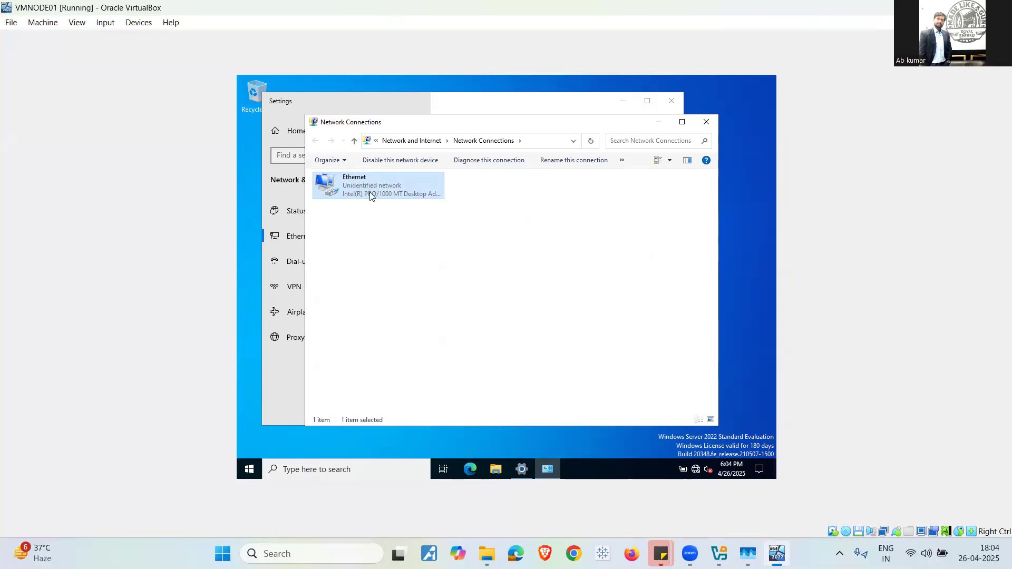
right_click(370, 193)
click(403, 293)
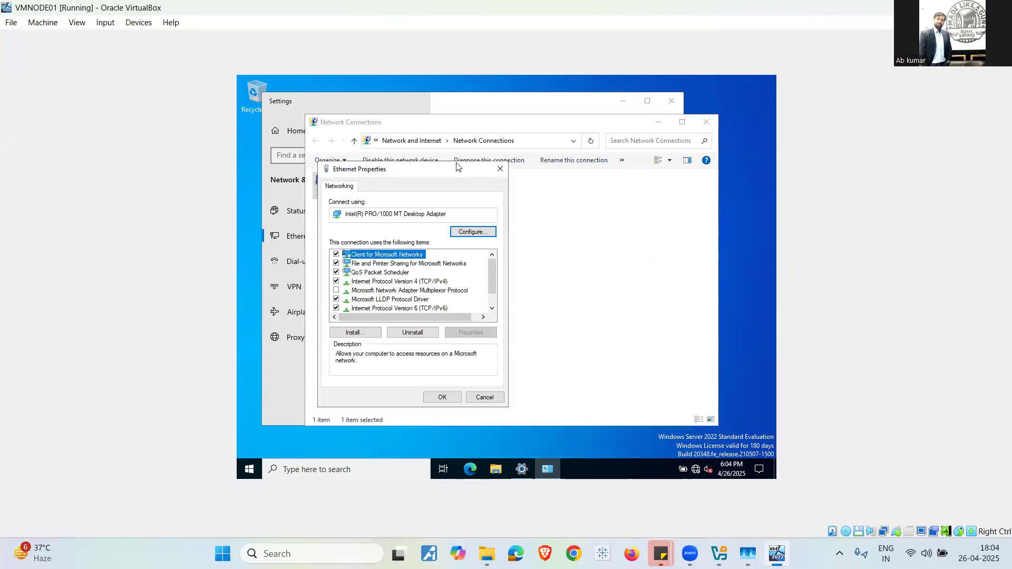
drag(458, 171, 514, 137)
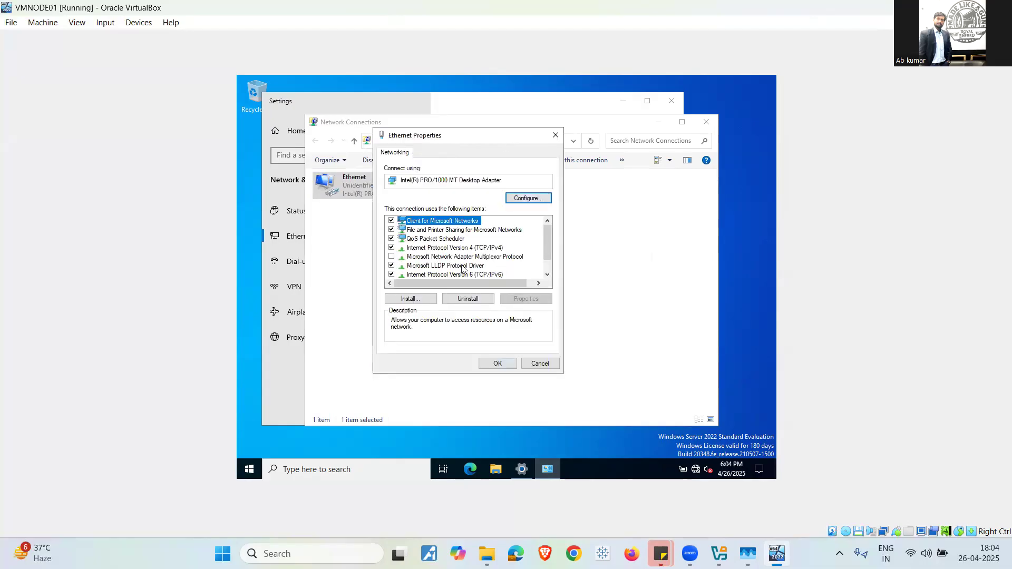
- Open the adapter's Internet Protocol Version 4 (TCP/IPv4) properties and choose to use a manually specified IP address
click(431, 249)
click(518, 299)
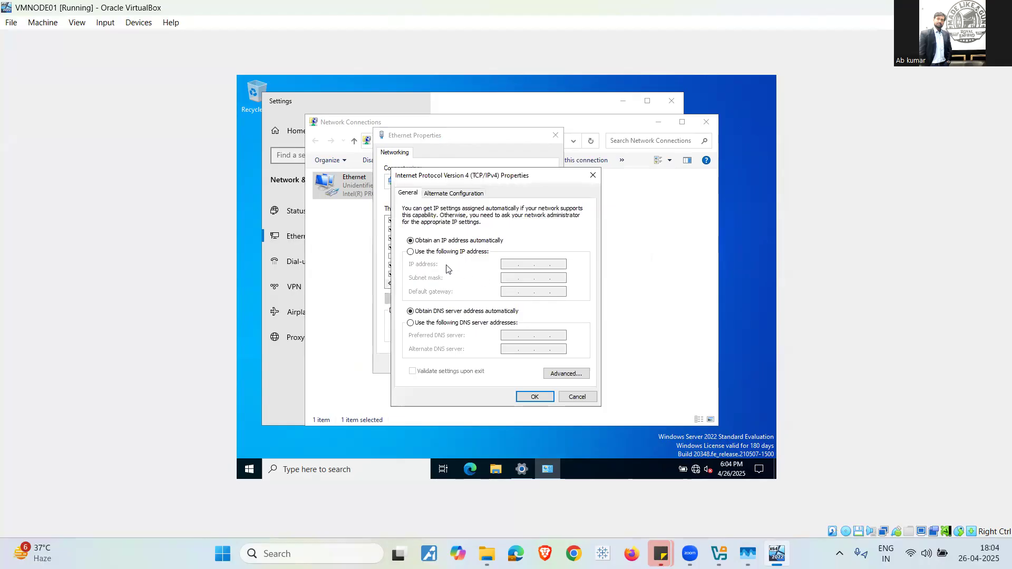
click(415, 252)
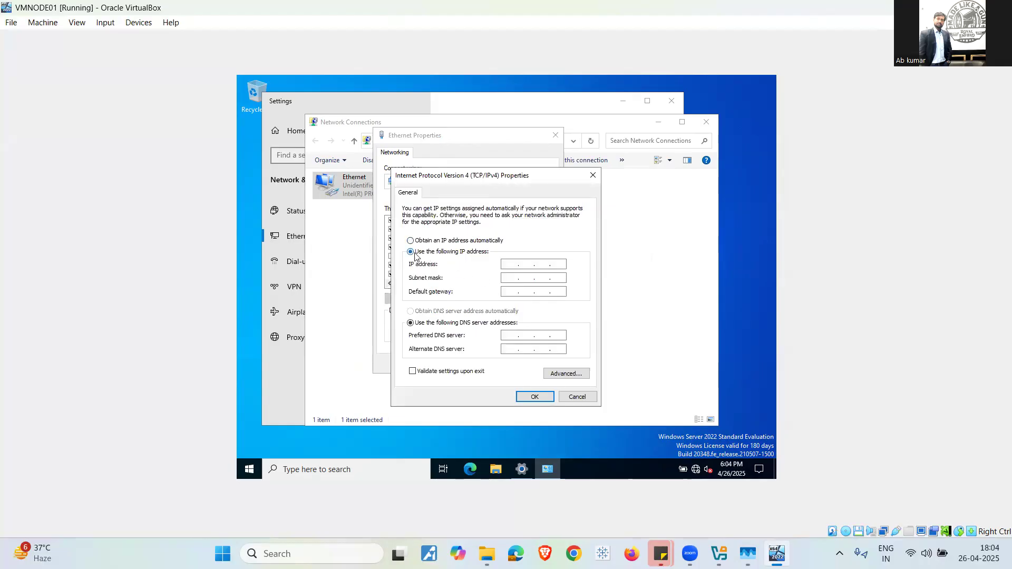
click(510, 266)
- Switch VMNODE01's display to Scaled Mode and maximize its window
click(80, 25)
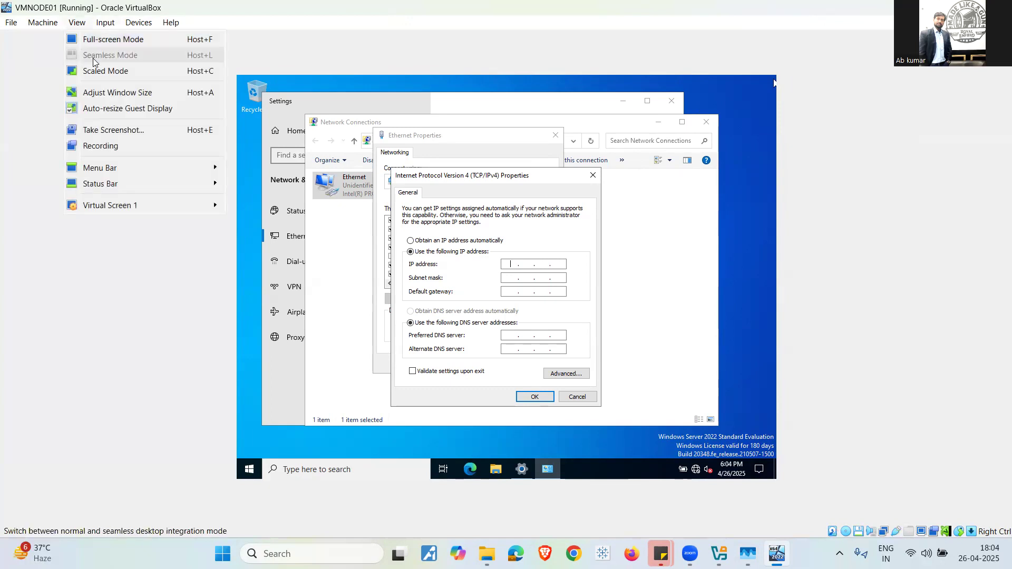
click(104, 71)
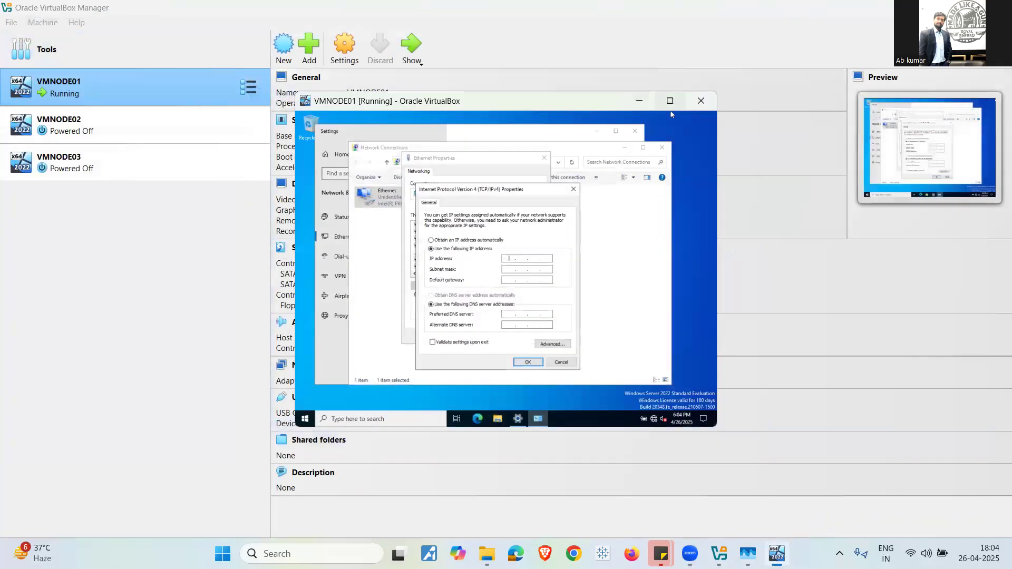
click(670, 101)
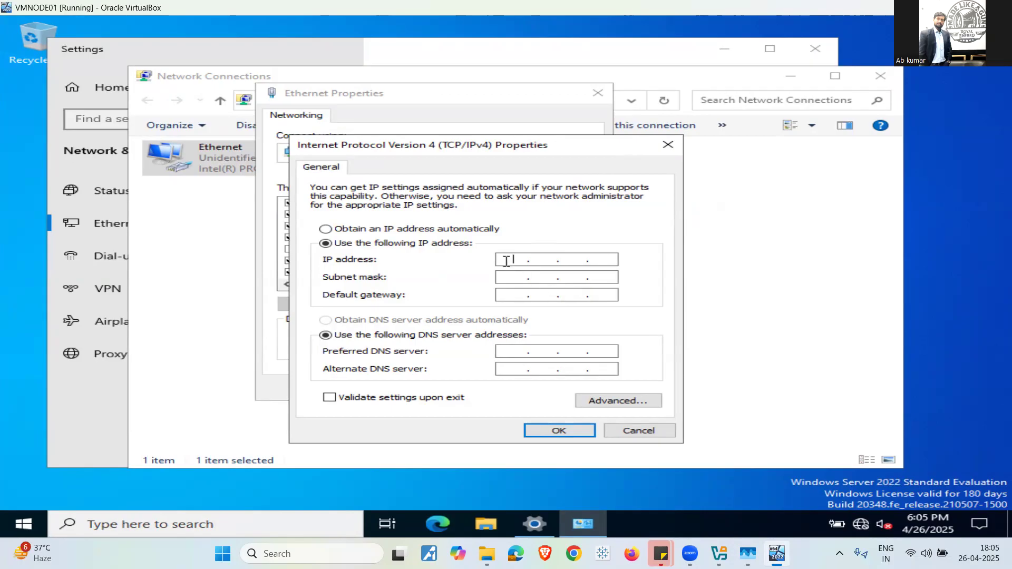
- Set VMNODE01's IP address to 192.168.1.1 with subnet mask 255.255.255.0, save it, and close the network windows
text(192 . 168 . 1 . 1)
click(514, 278)
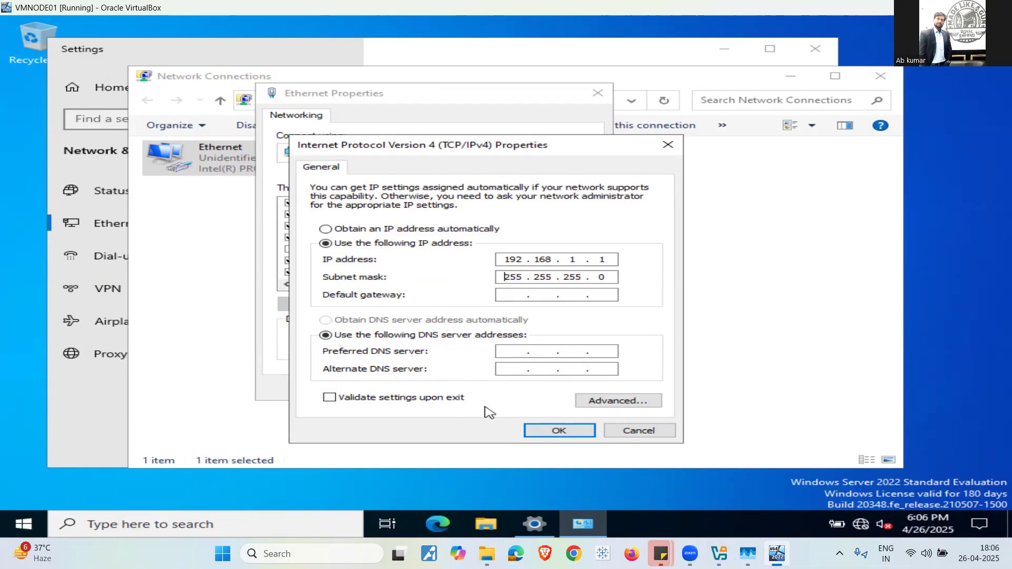
click(558, 432)
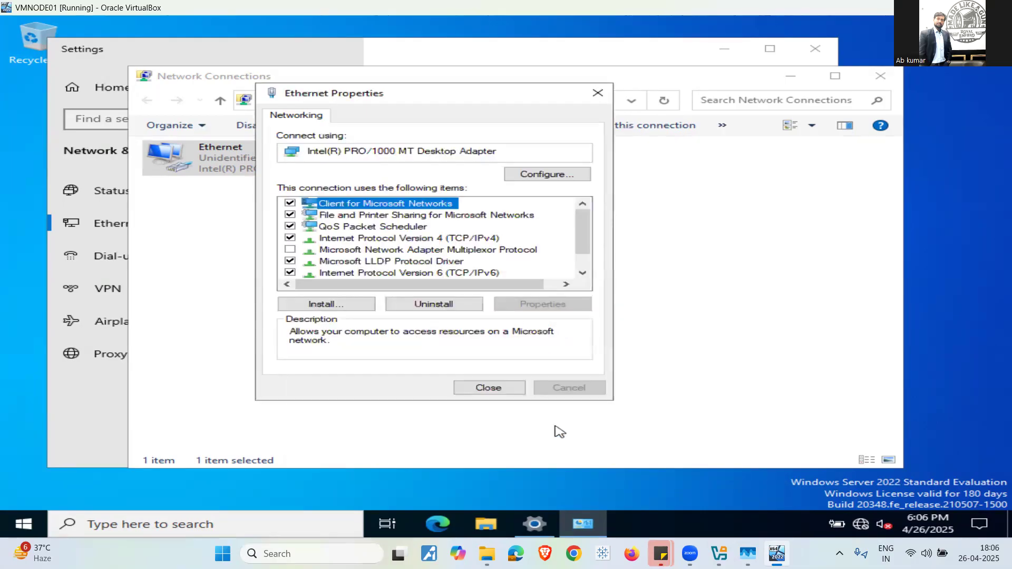
click(488, 388)
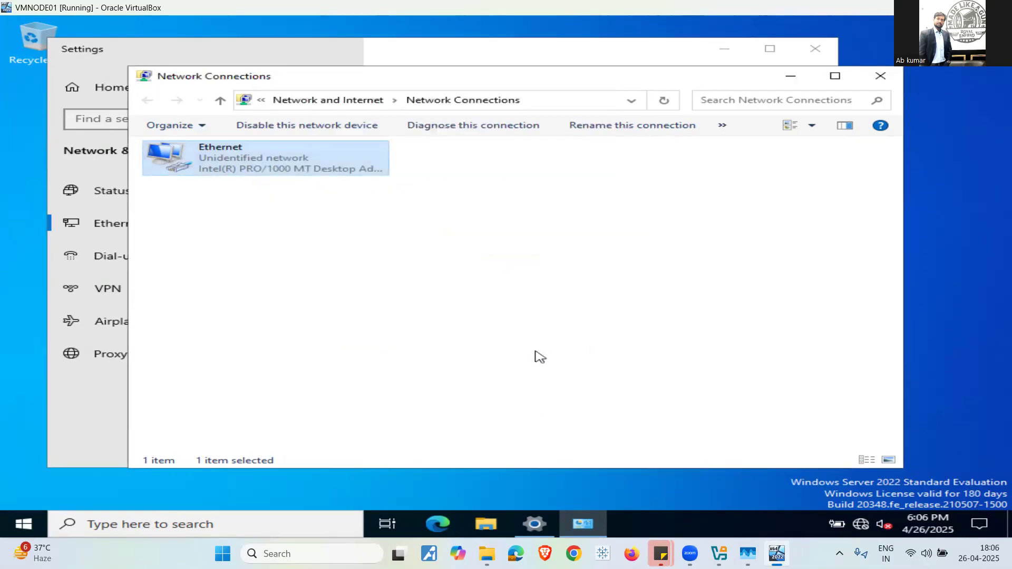
click(880, 76)
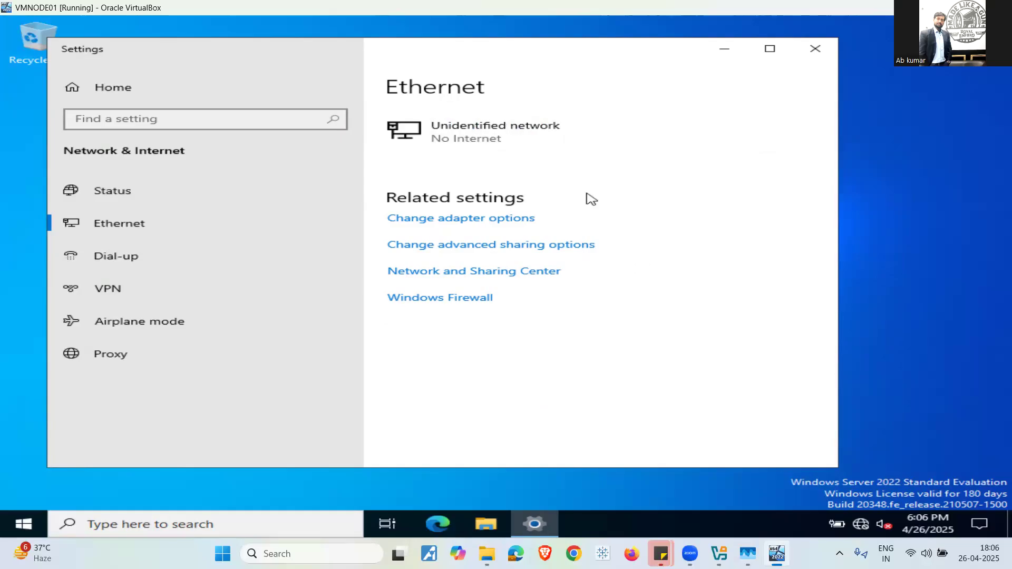
click(815, 50)
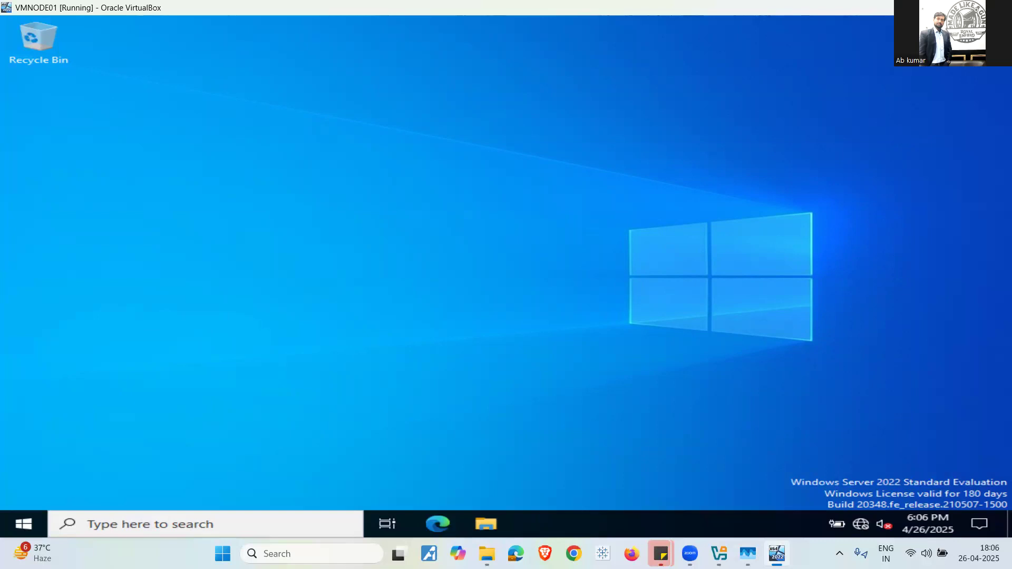
- Minimize VMNODE01 and start the VMNODE02 virtual machine from the VirtualBox Manager
click(937, 7)
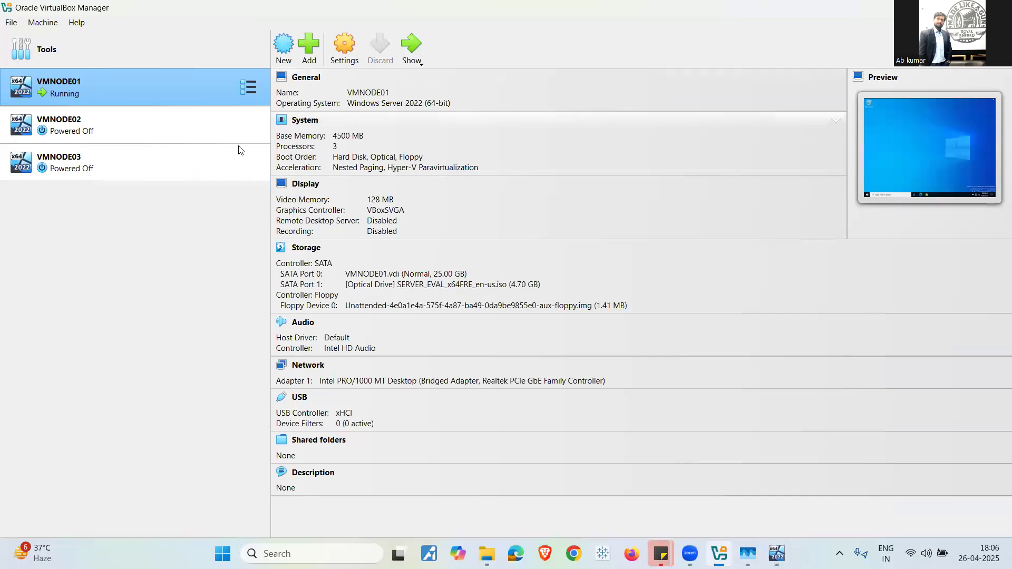
click(165, 120)
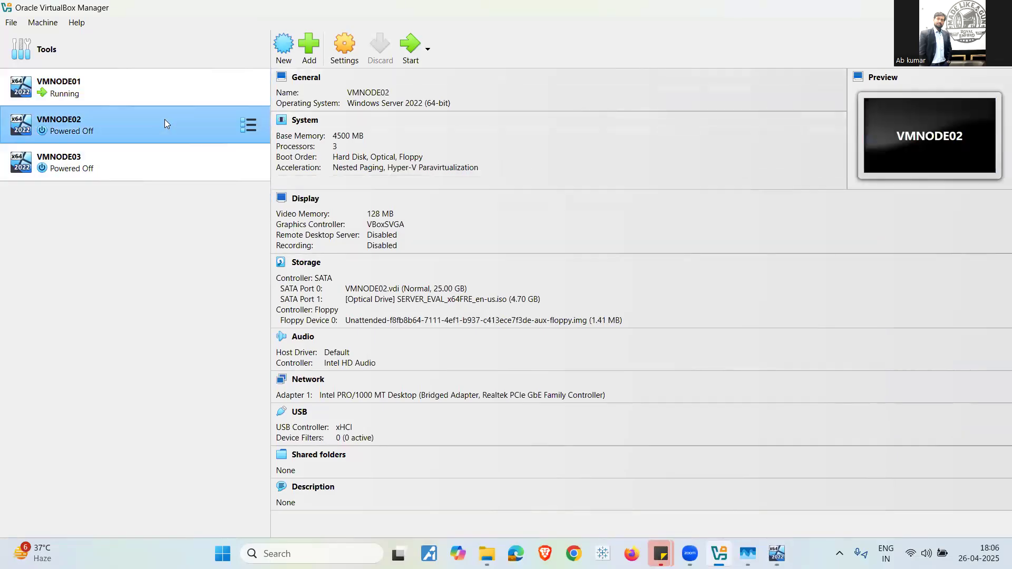
click(408, 42)
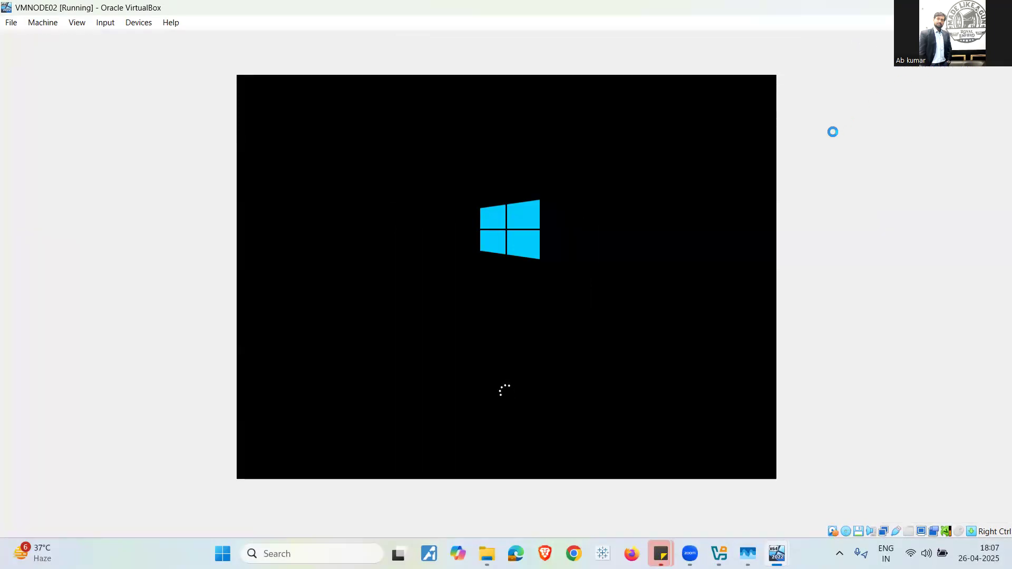
- Show VMNODE02 in Scaled Mode in a maximized window and close Server Manager in the guest
click(78, 23)
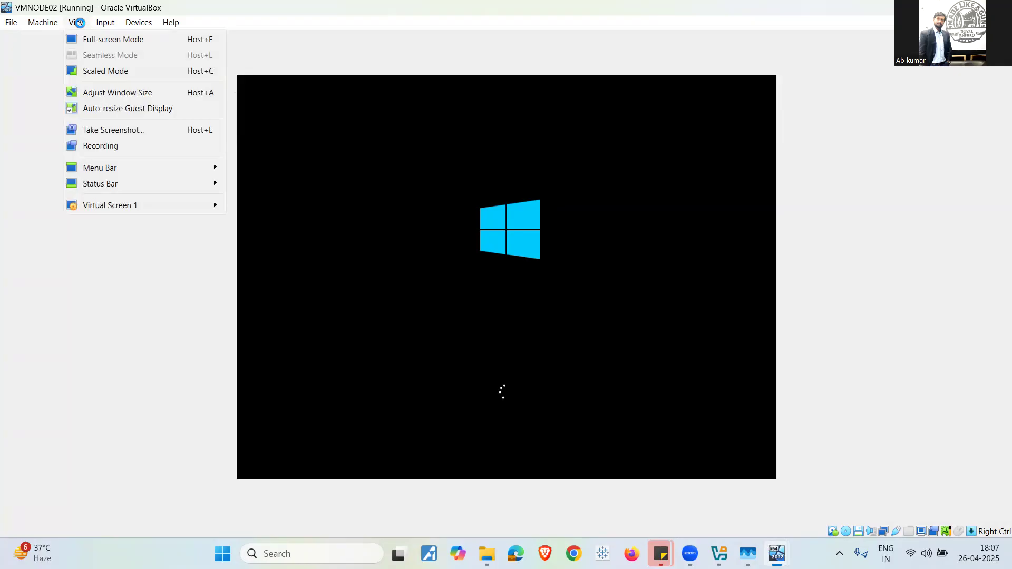
click(100, 70)
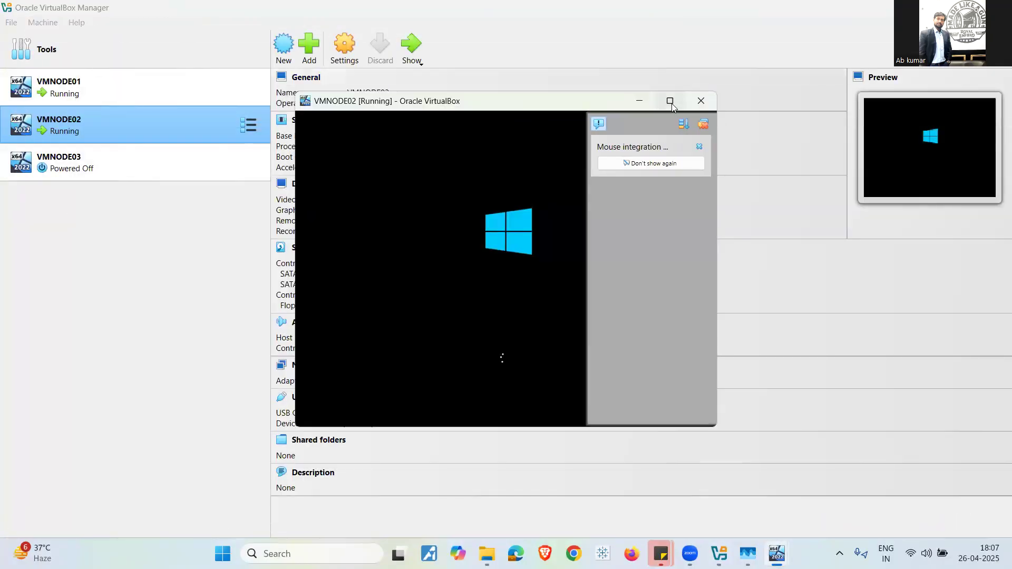
click(670, 101)
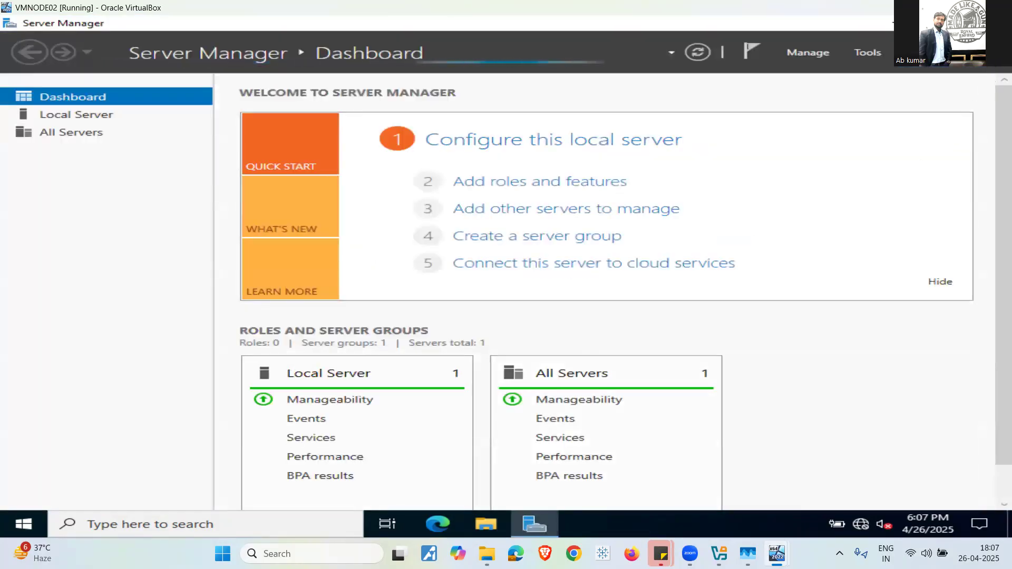
click(989, 24)
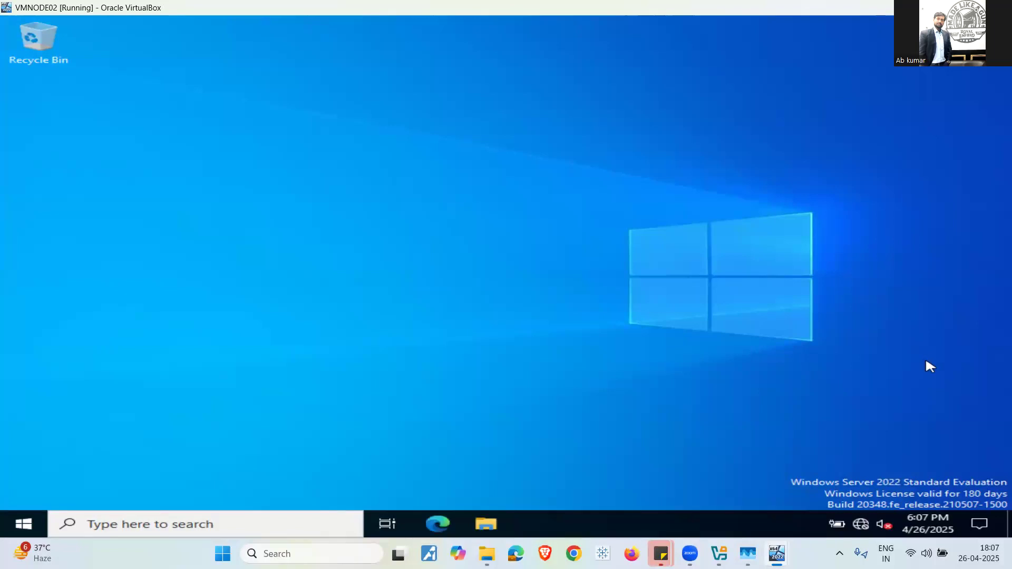
- Open the Internet Protocol Version 4 (TCP/IPv4) properties of VMNODE02's Ethernet adapter through the guest's network settings
right_click(861, 526)
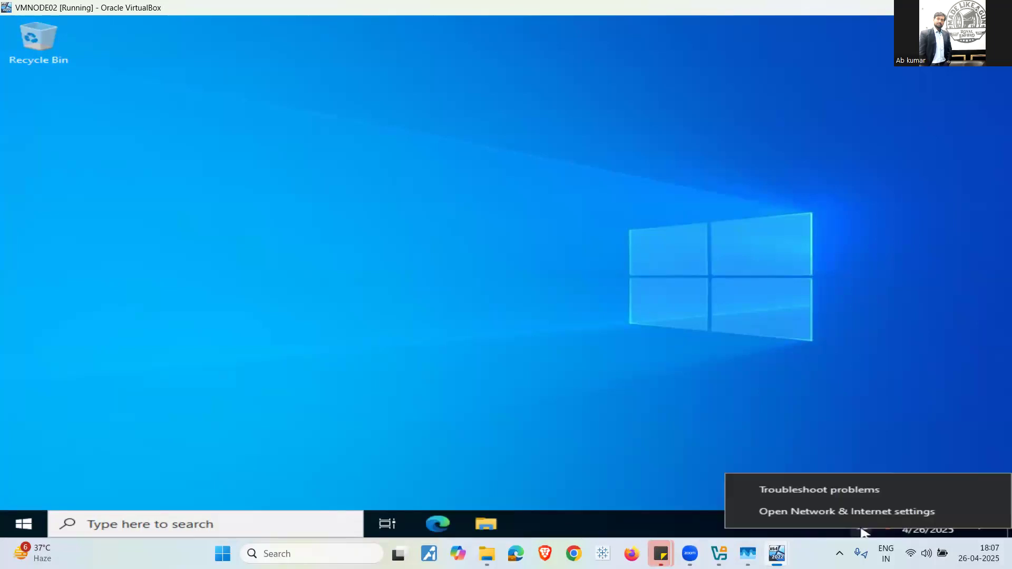
click(856, 509)
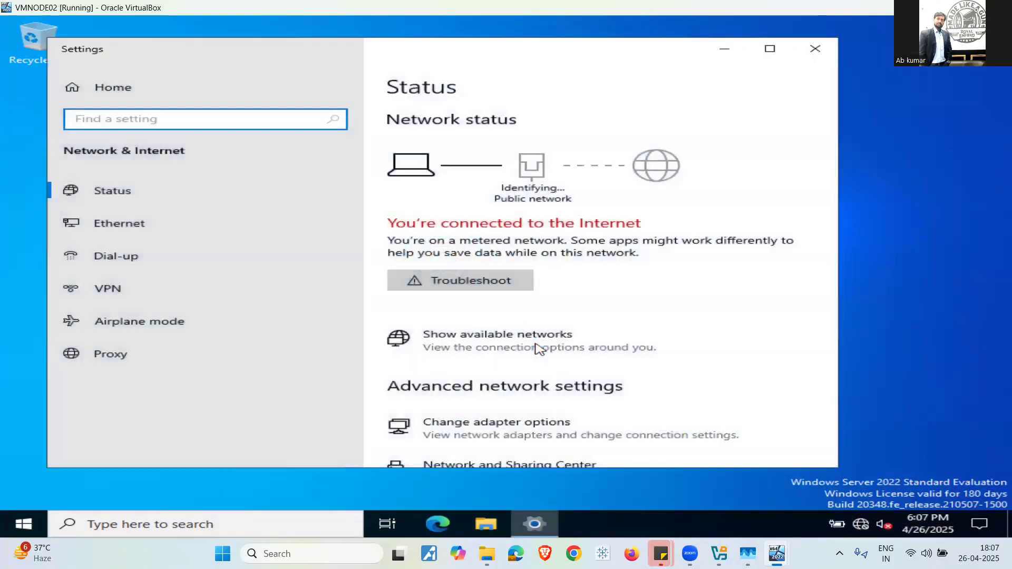
click(219, 225)
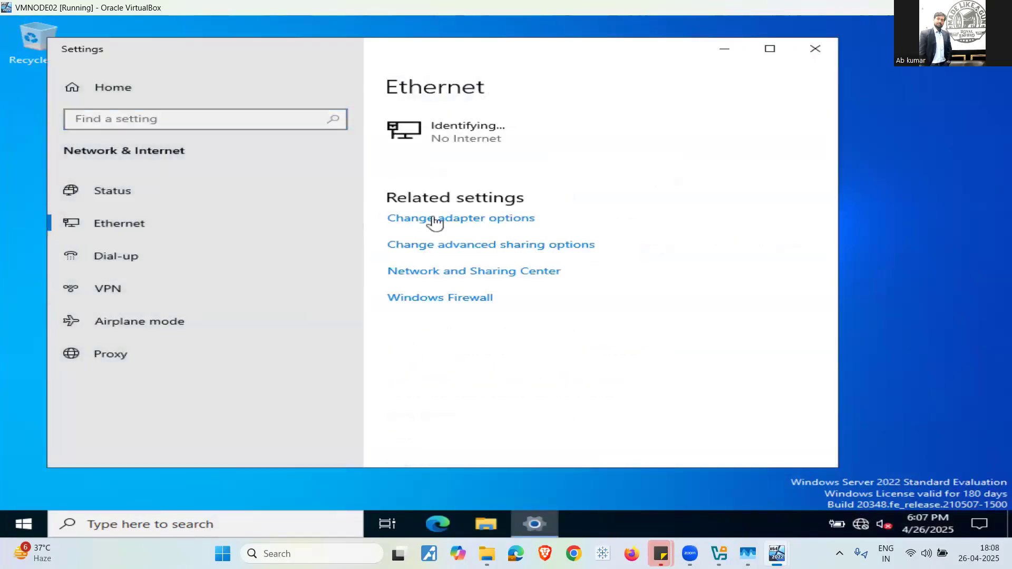
click(488, 219)
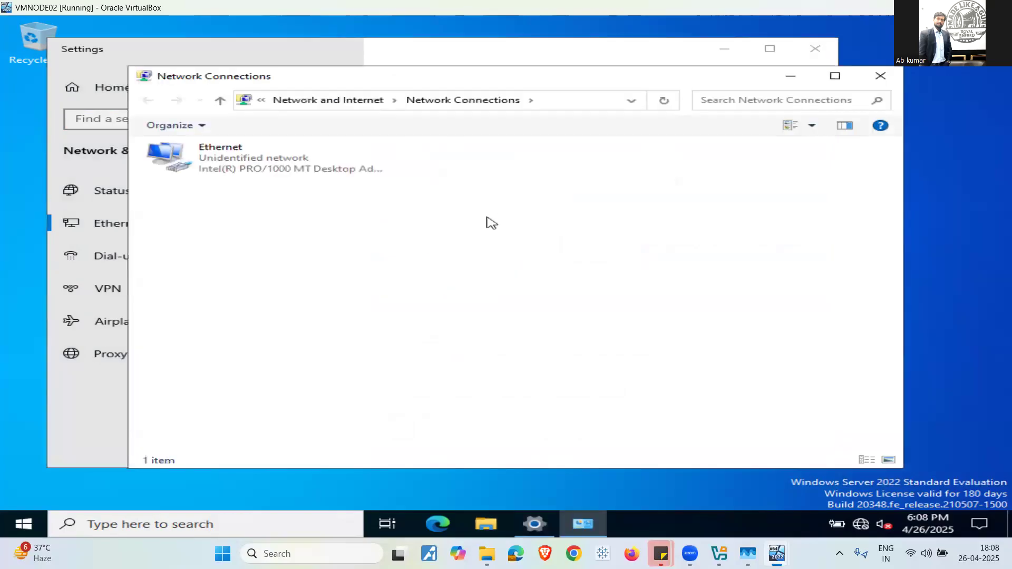
right_click(250, 163)
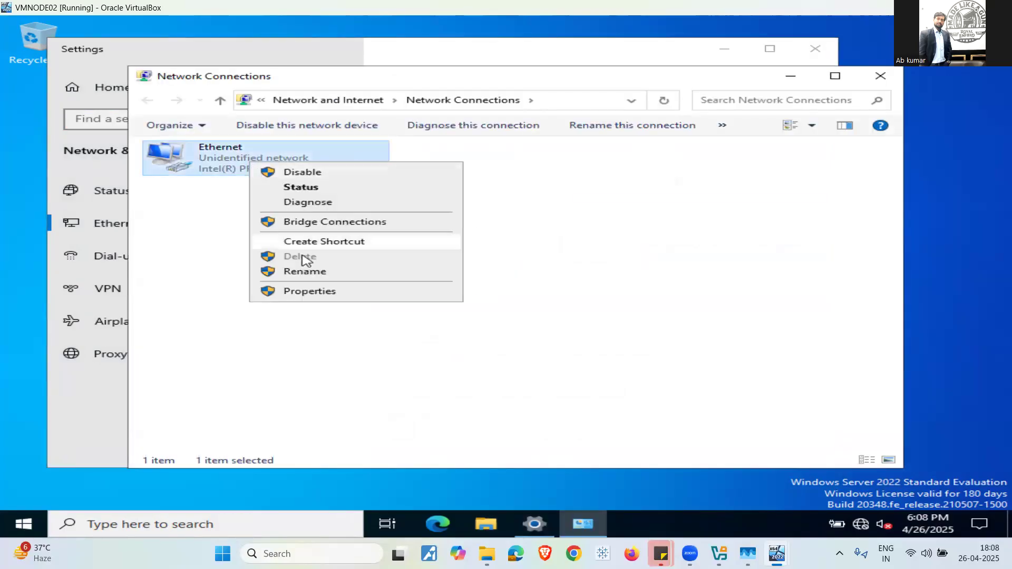
click(316, 292)
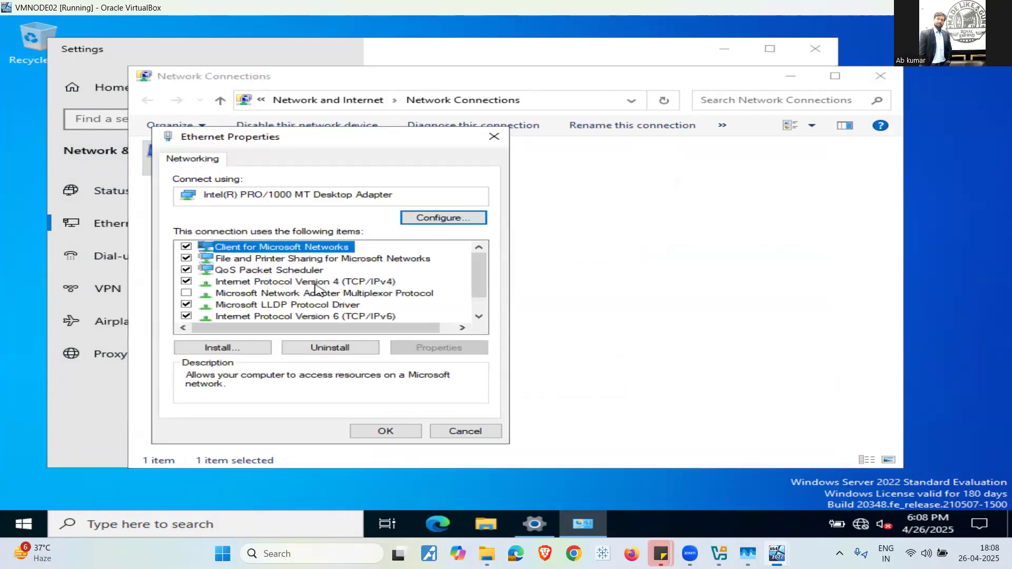
click(318, 282)
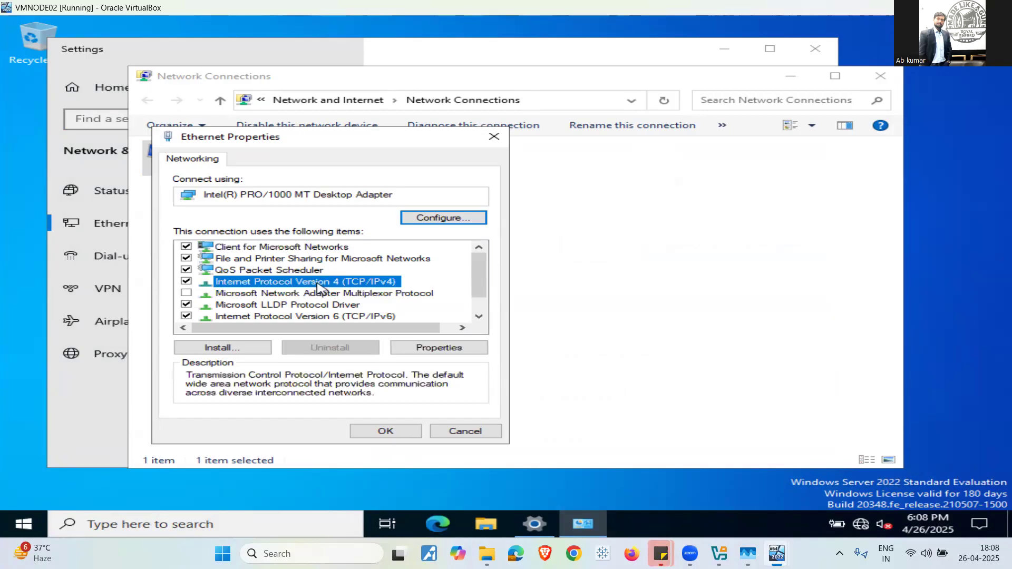
click(434, 349)
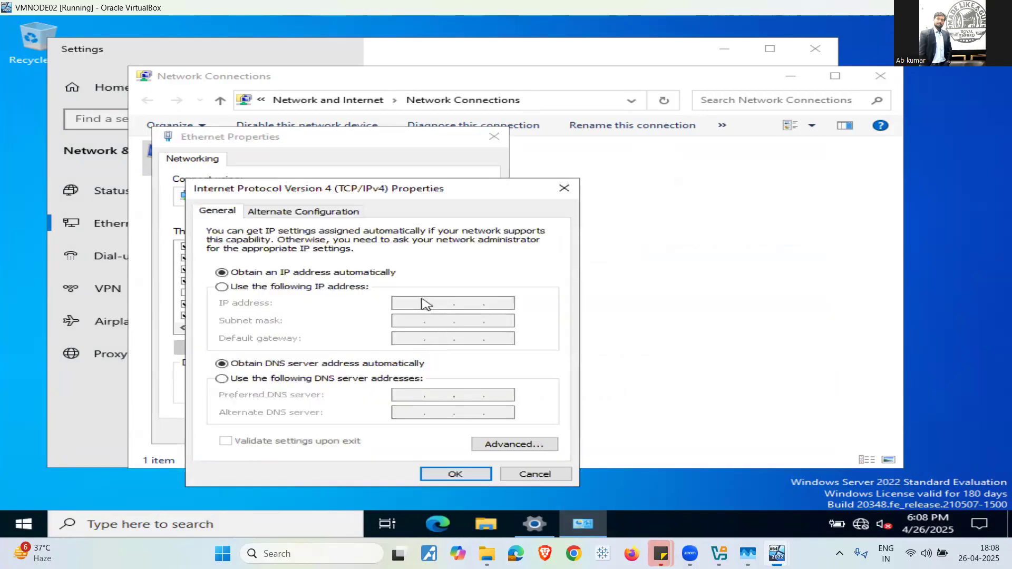
- Assign VMNODE02 the static IP address 192.168.1.2 with the default subnet mask, save it, and close the network windows
click(303, 289)
click(402, 303)
key(End)
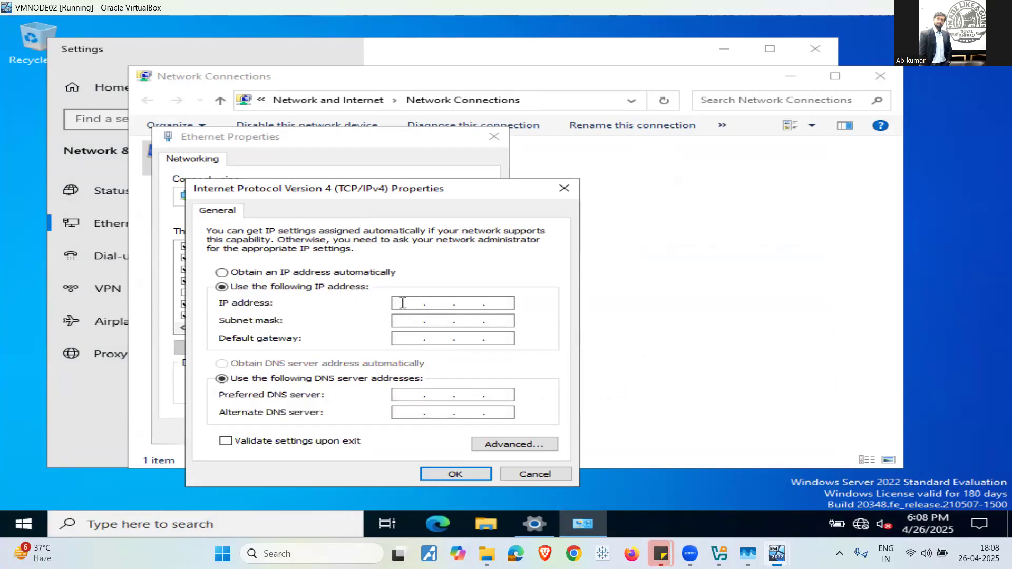
click(402, 303)
text(192 . . .)
key(Right)
text(16812)
key(Tab)
click(482, 476)
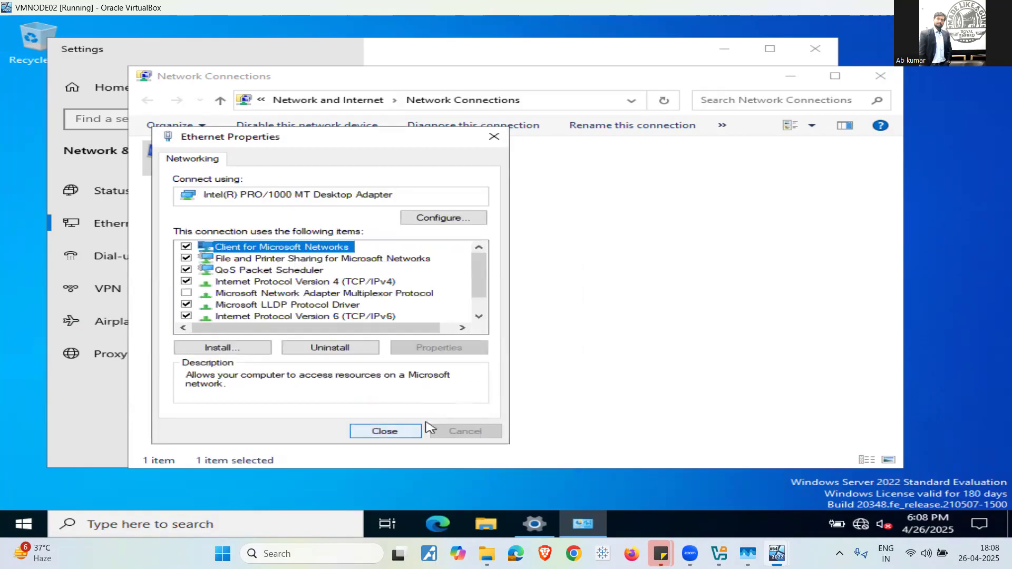
click(414, 431)
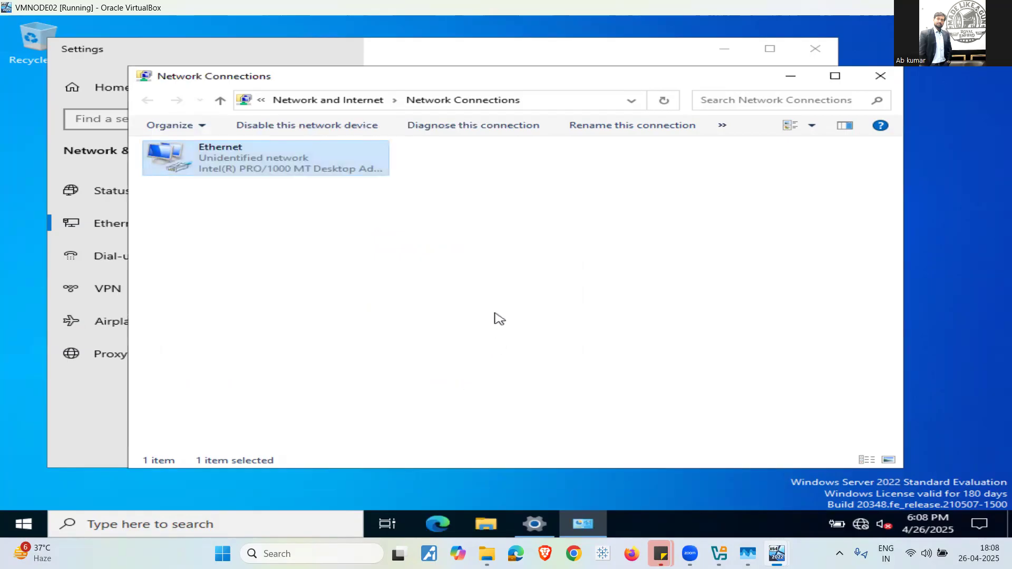
click(880, 76)
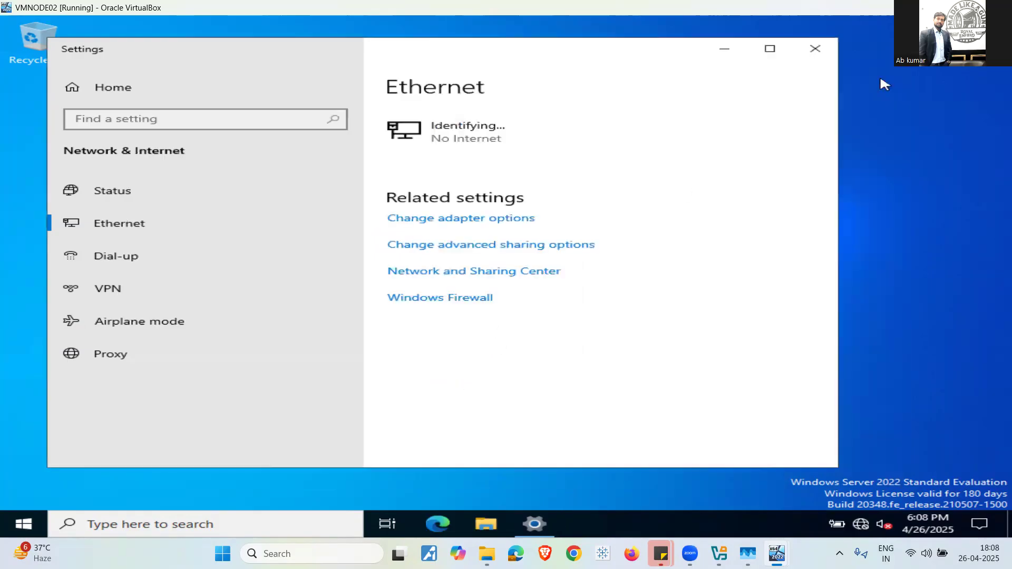
click(830, 52)
- Minimize VMNODE02 and start the VMNODE03 virtual machine from the VirtualBox Manager
click(937, 8)
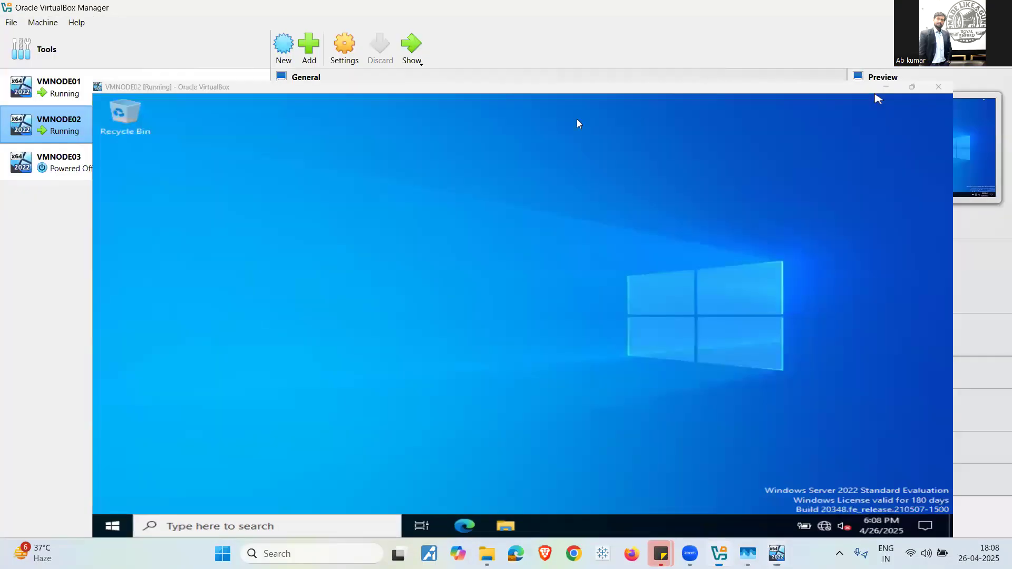
click(198, 158)
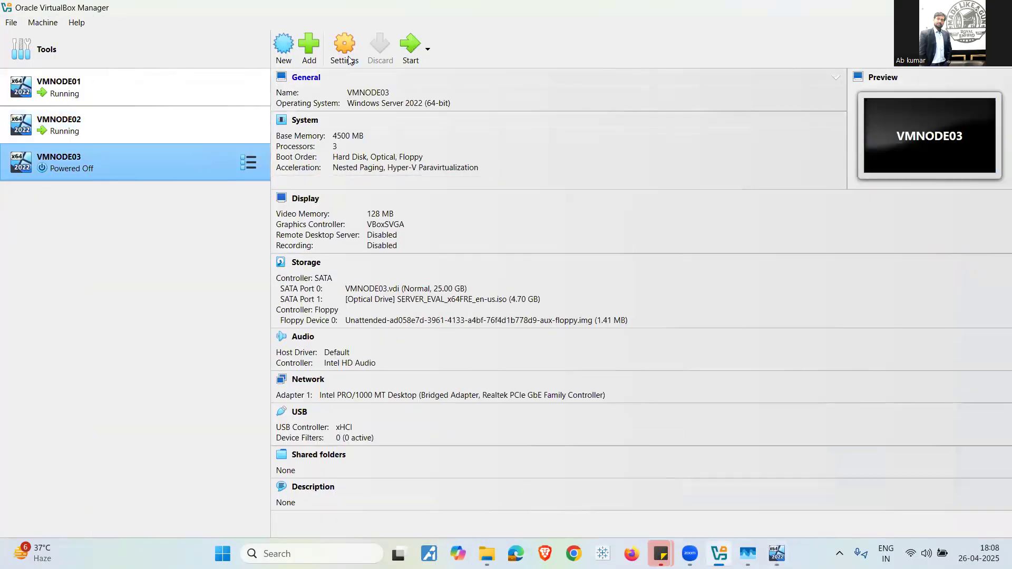
click(409, 47)
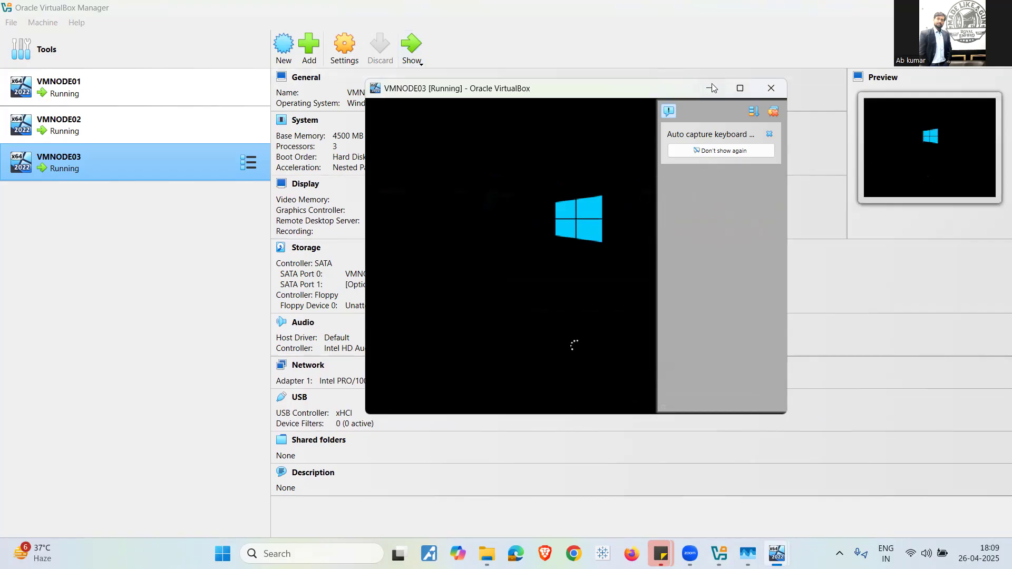
- Maximize the VMNODE03 window, clear its VirtualBox notification pane, and cancel the Shutdown Event Tracker in the guest
click(738, 88)
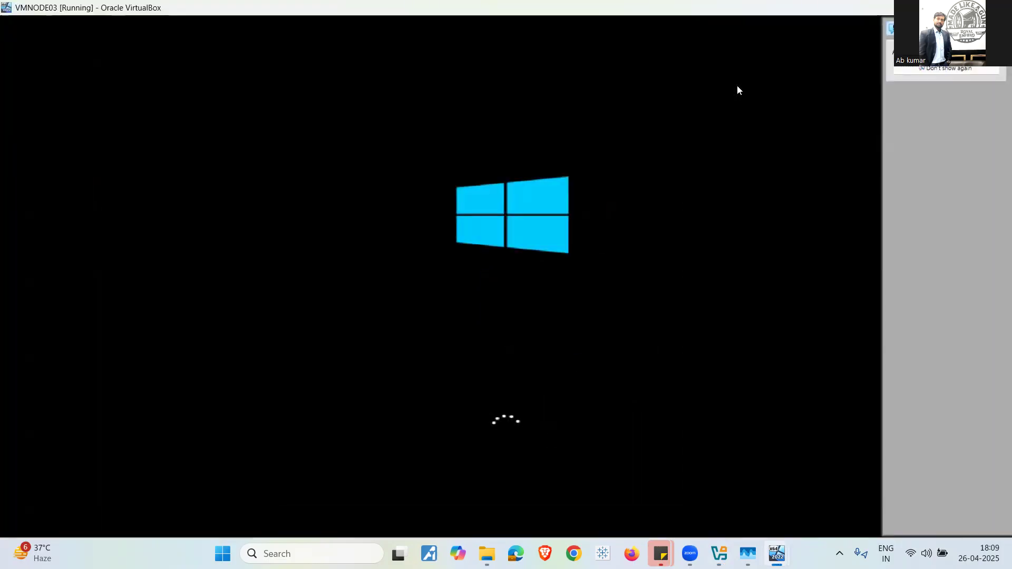
click(994, 53)
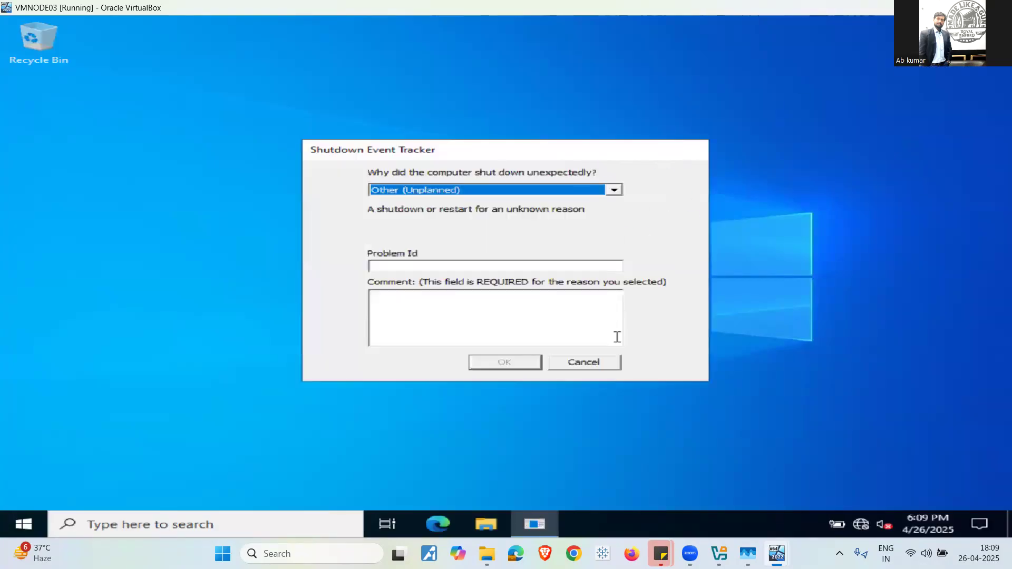
click(609, 364)
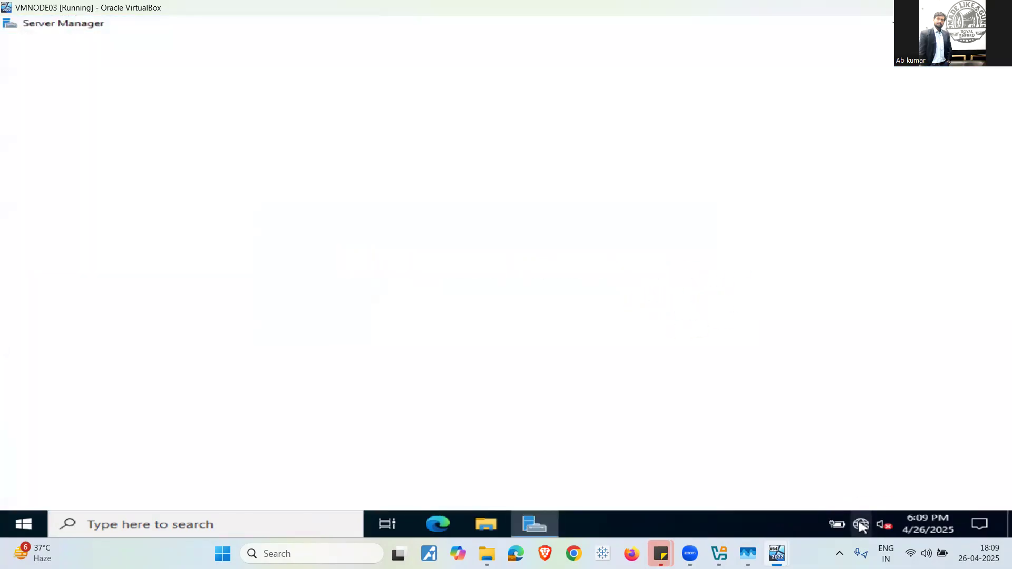
- Open the Internet Protocol Version 4 (TCP/IPv4) properties of VMNODE03's Ethernet adapter through the guest's network settings
right_click(860, 526)
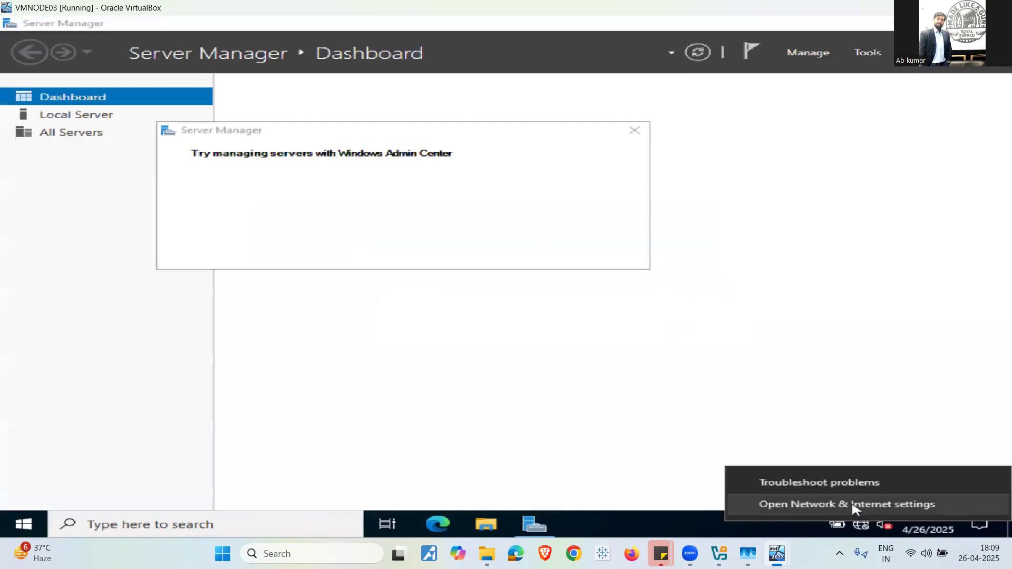
click(848, 505)
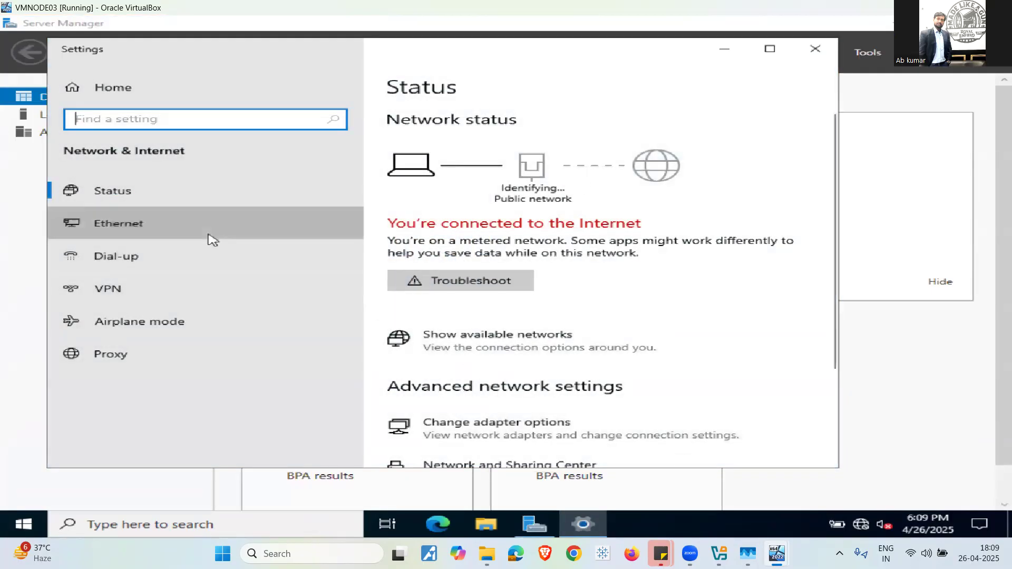
click(211, 233)
click(454, 218)
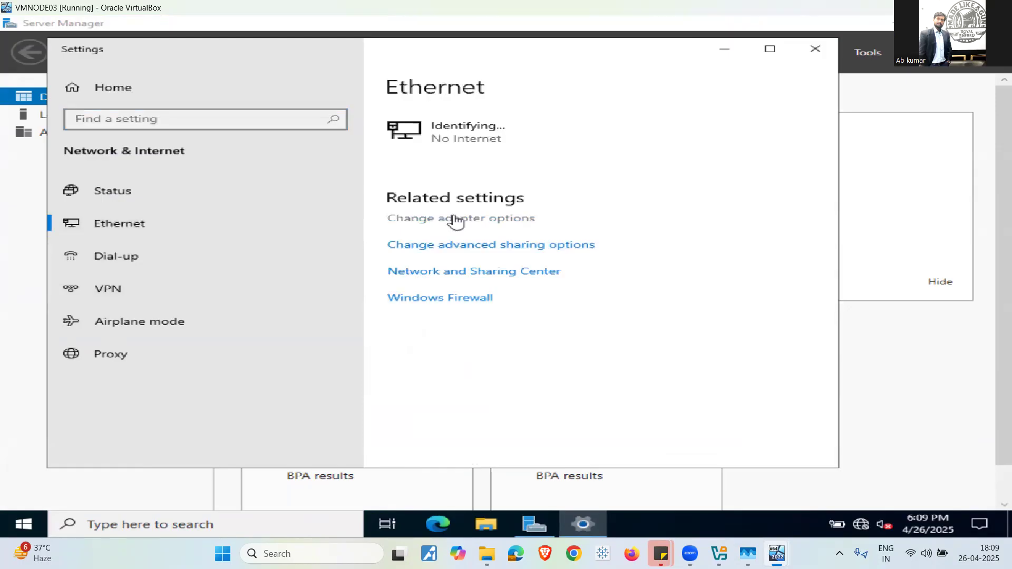
right_click(270, 161)
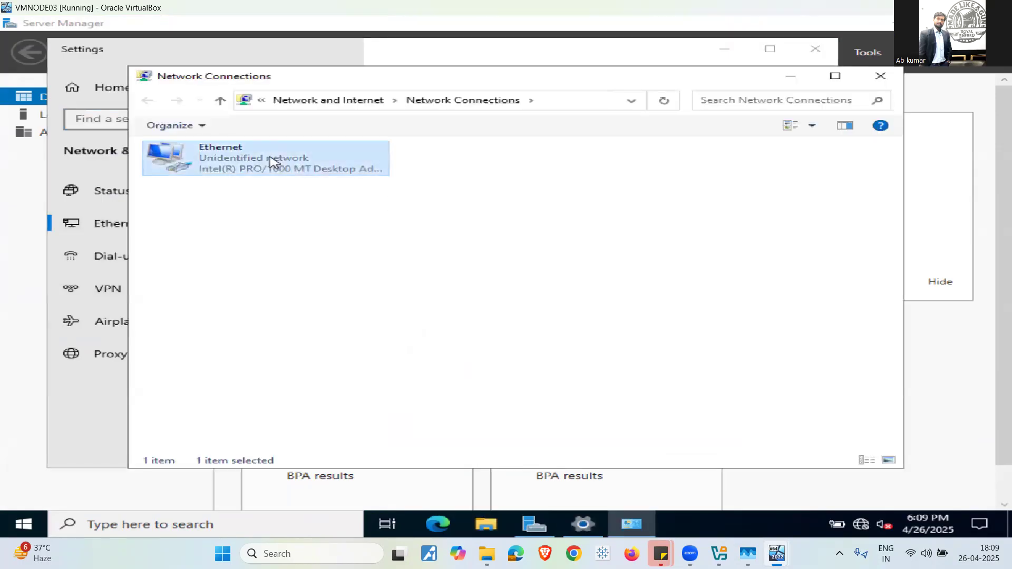
click(350, 286)
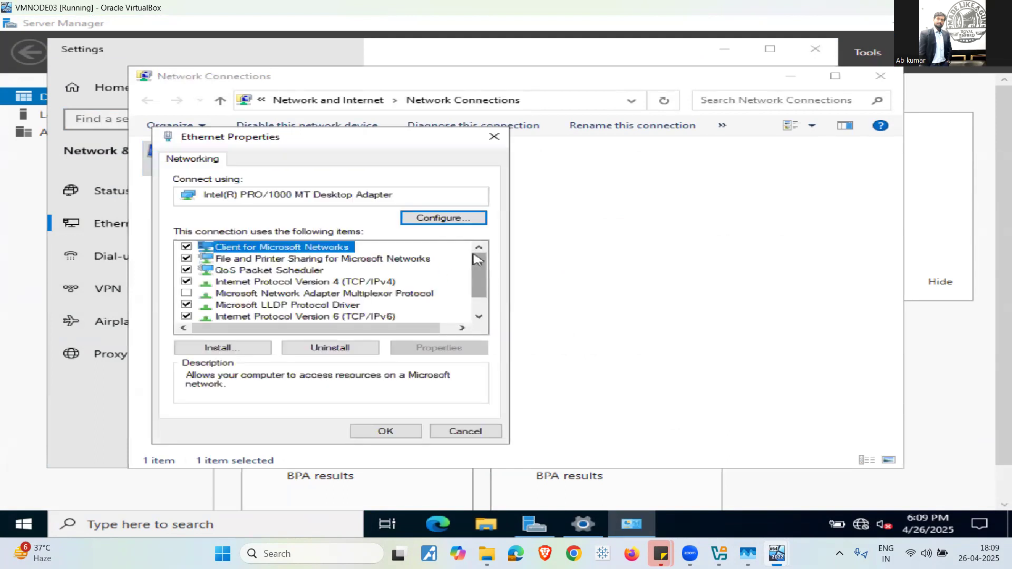
click(299, 283)
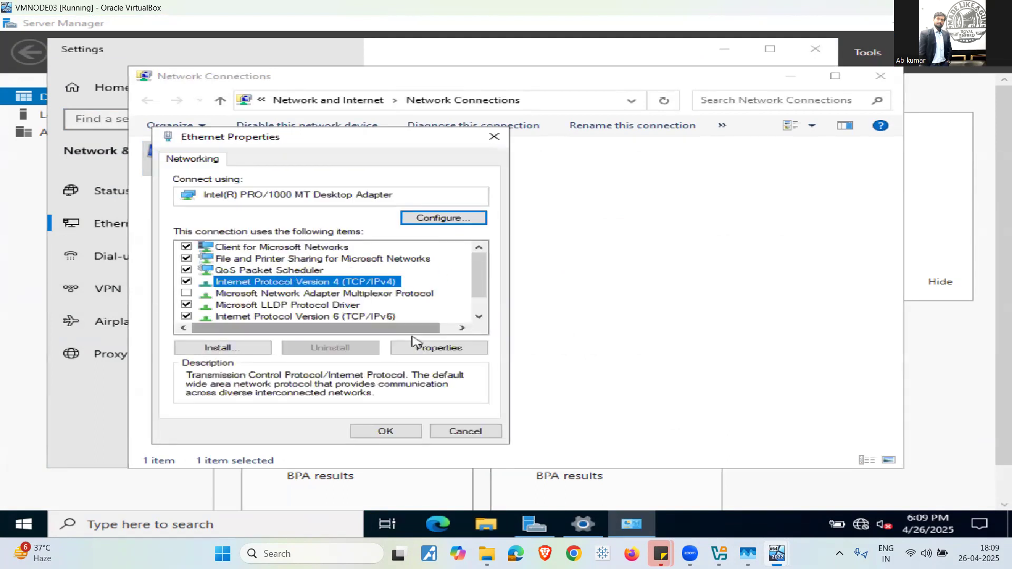
click(428, 347)
- Assign VMNODE03 the static IP address 192.168.1.3 with subnet mask 255.255.255.0 and save the adapter settings
click(304, 287)
click(409, 305)
text(192 . 168 . )
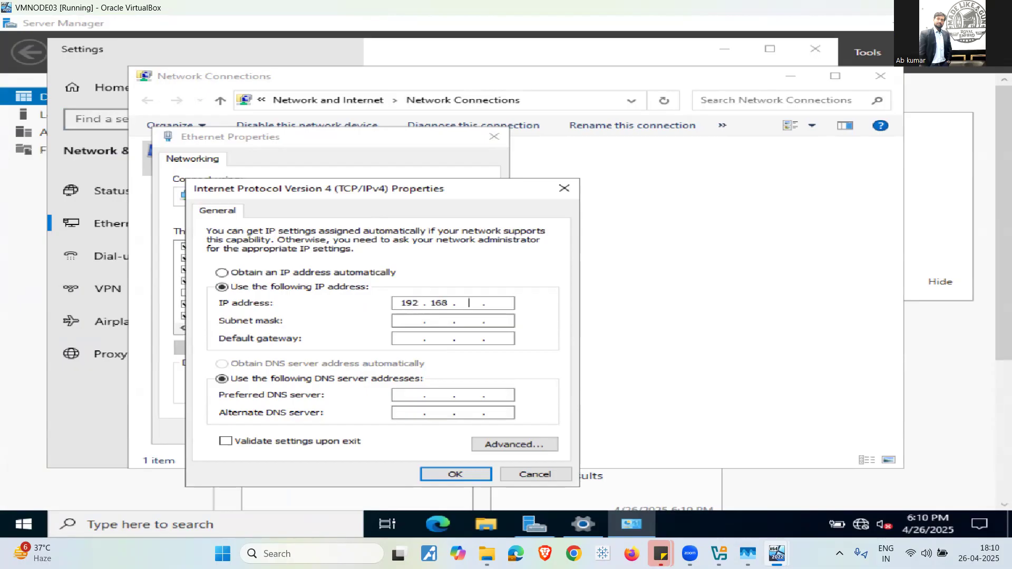
text(1)
key(Tab)
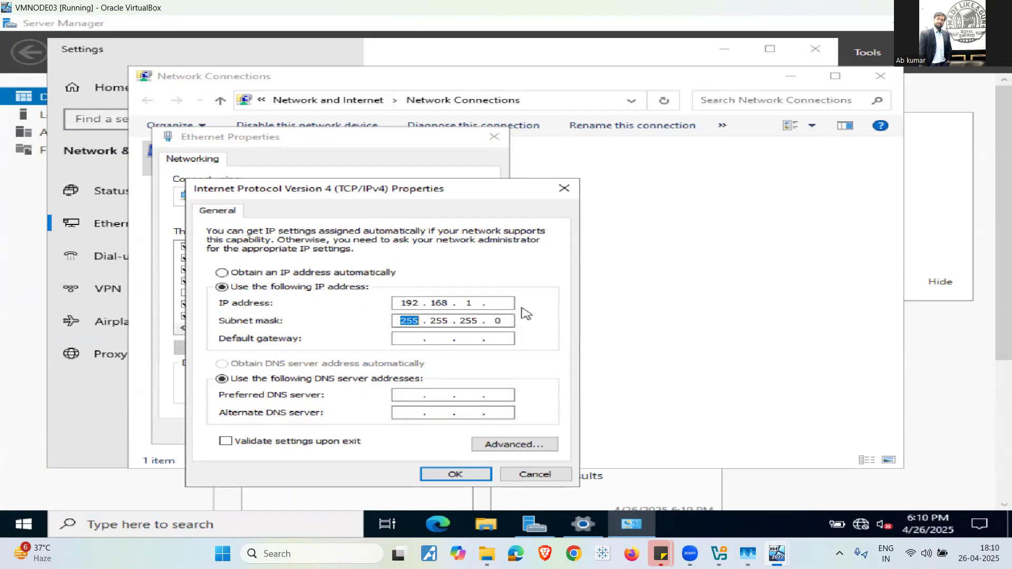
click(506, 302)
text(3)
click(459, 474)
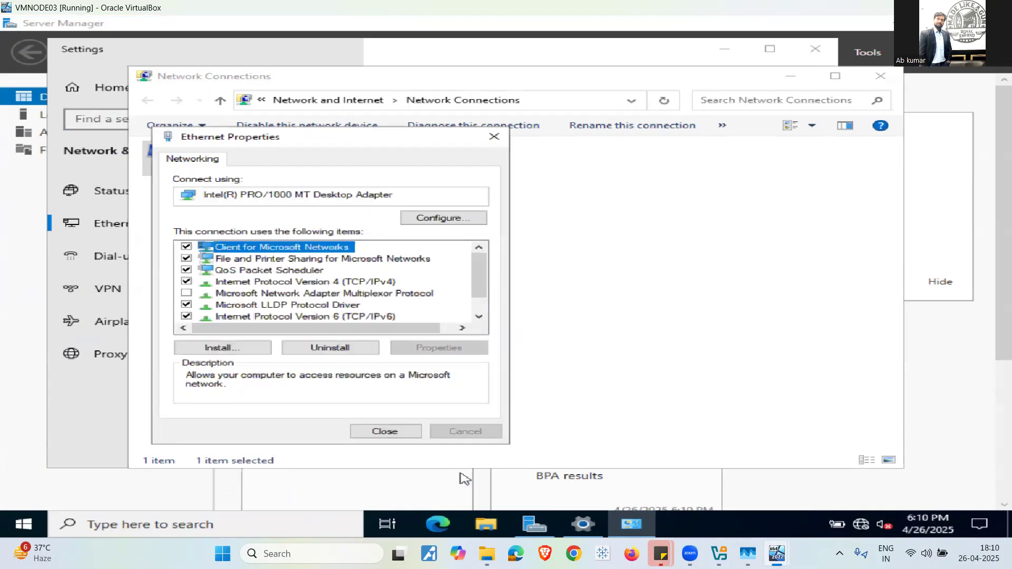
click(403, 433)
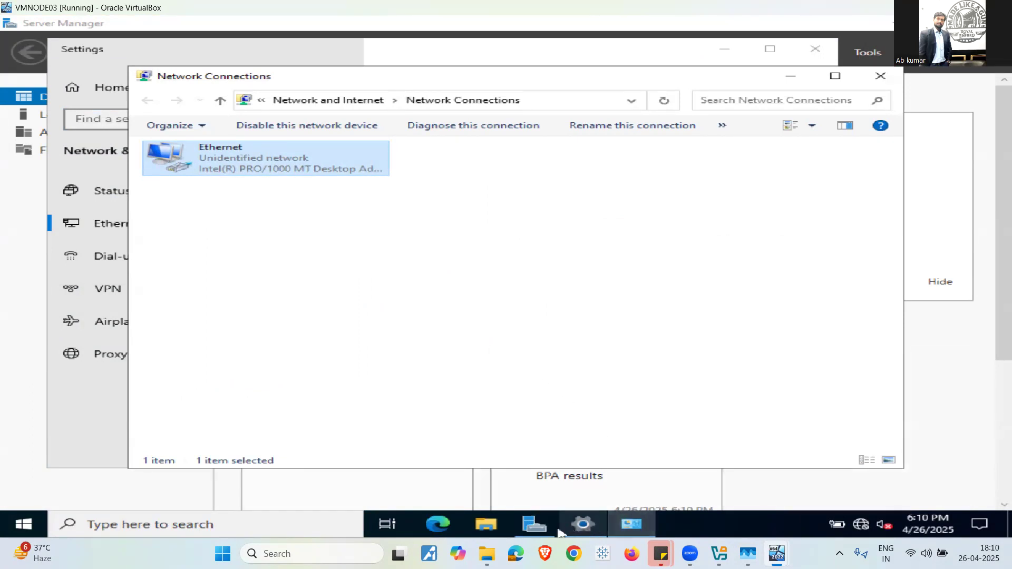
- Dismiss the Windows Admin Center message in Server Manager and start adding roles with a role-based or feature-based installation on VMNODE03
click(535, 529)
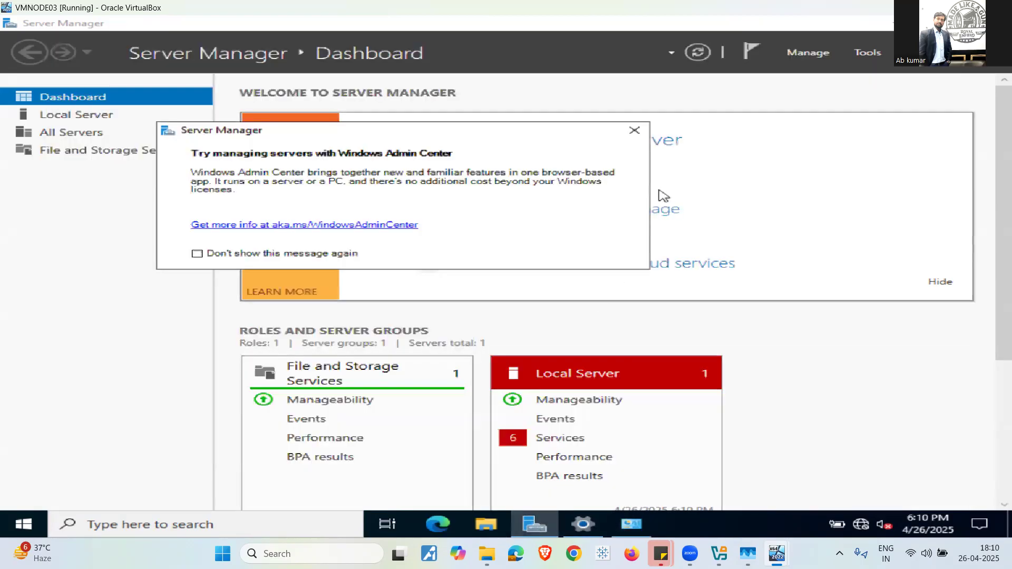
click(635, 134)
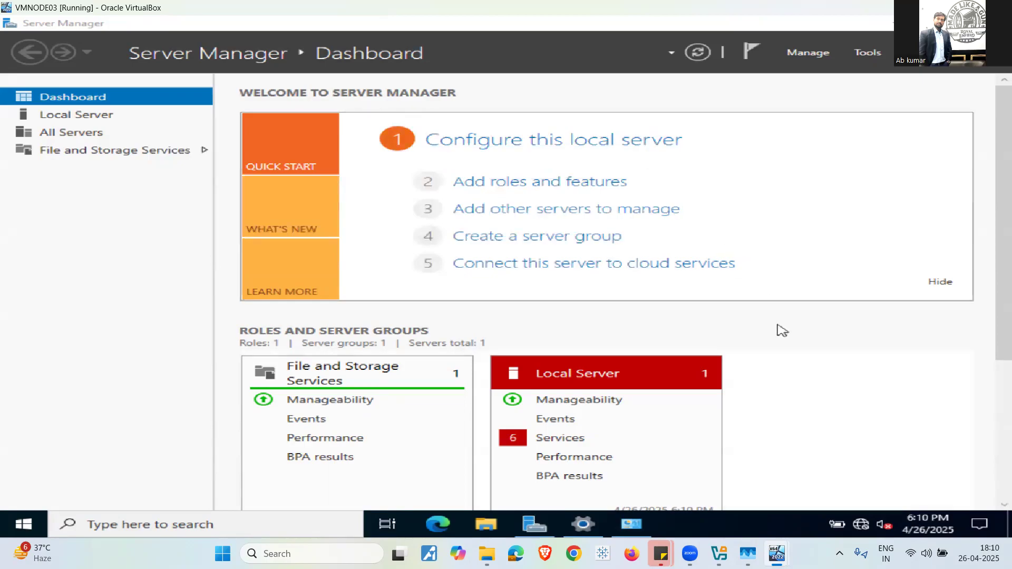
click(593, 184)
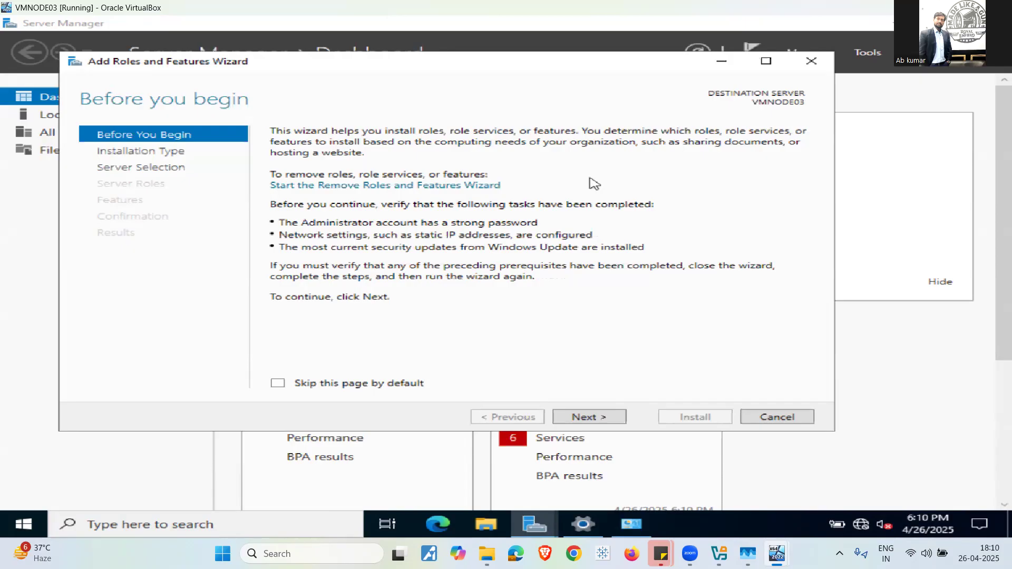
click(607, 420)
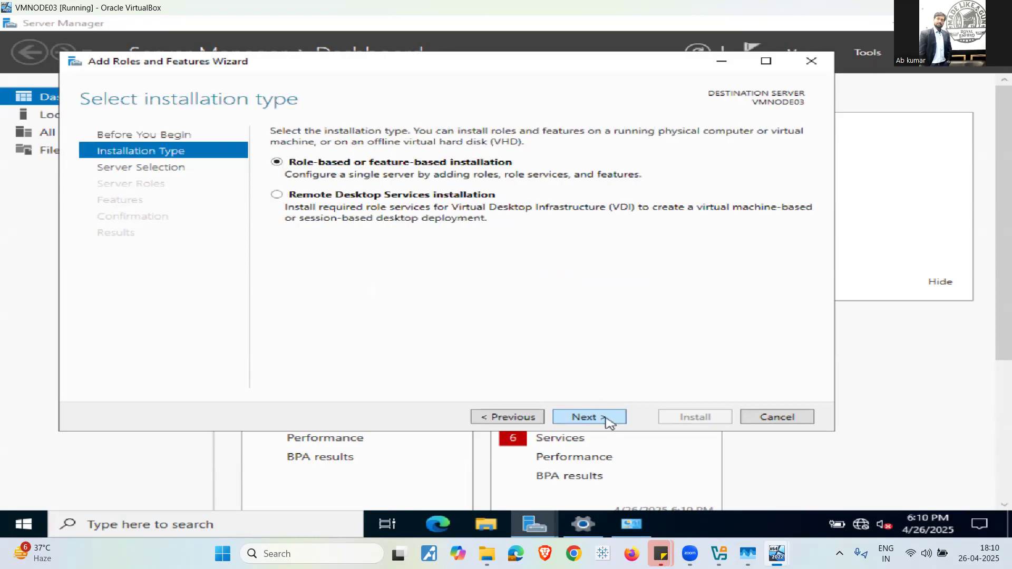
click(609, 422)
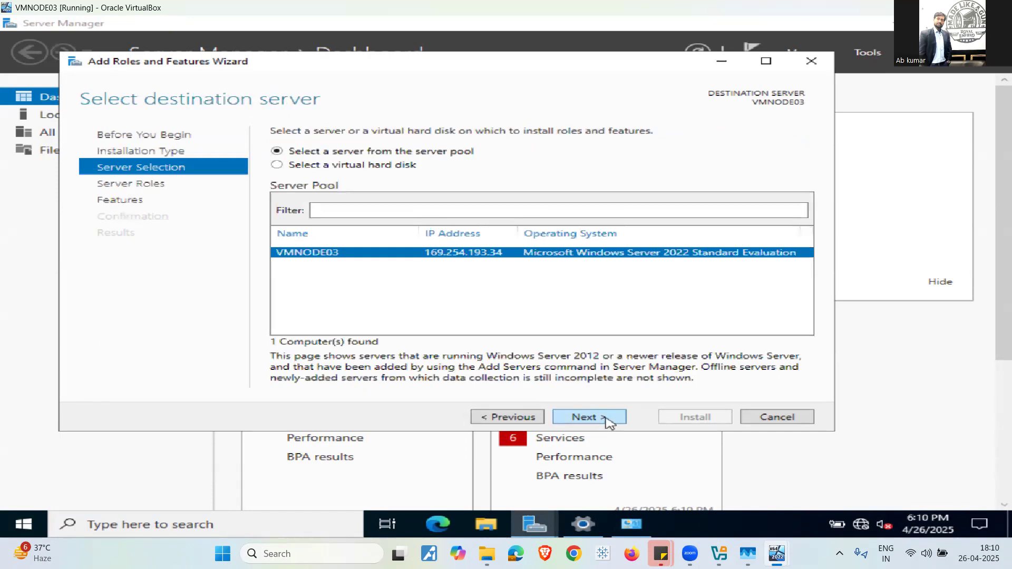
click(609, 422)
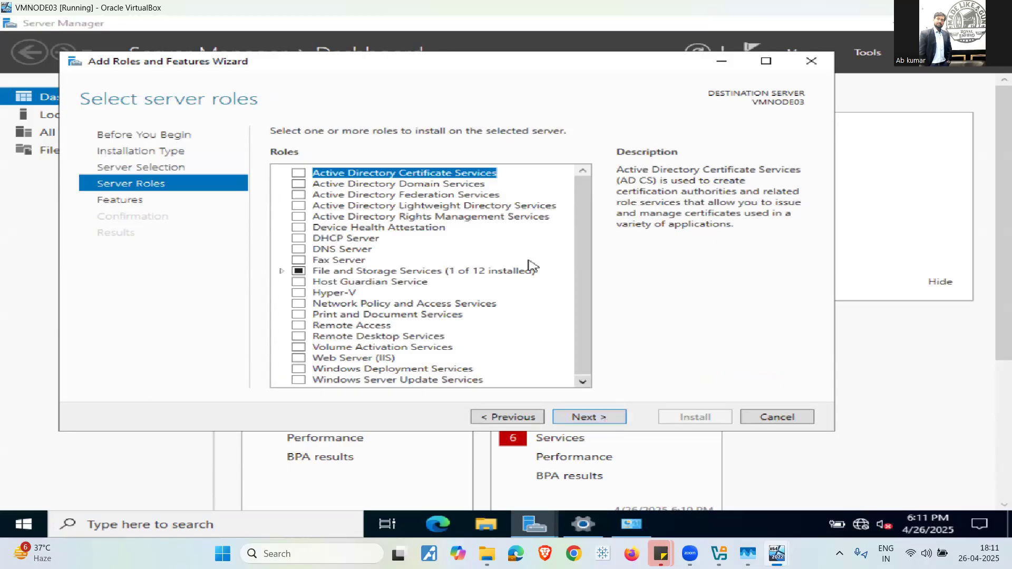
- Select the Active Directory Domain Services role with its required features and management tools, and start the installation on VMNODE03
click(298, 184)
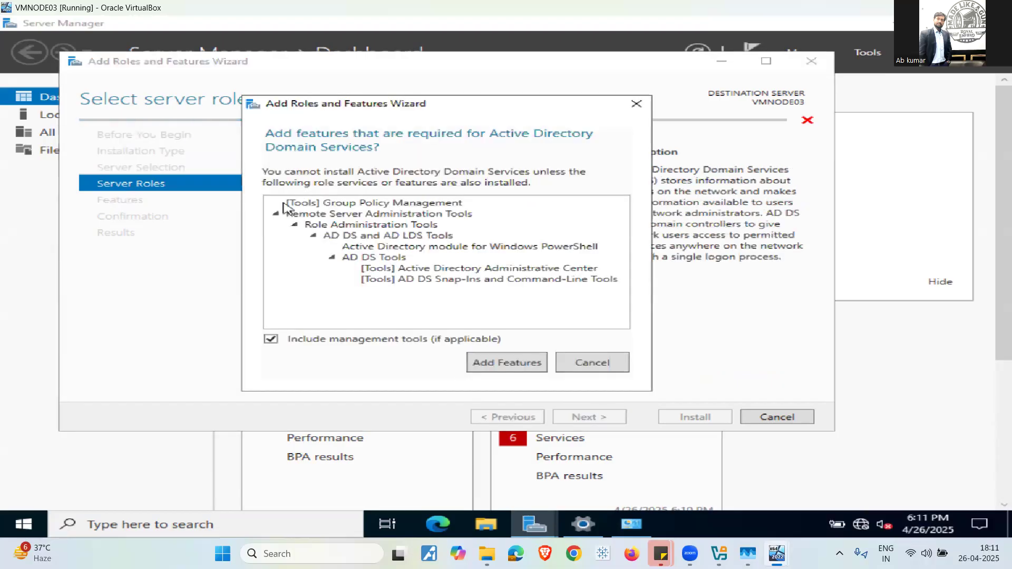
click(507, 363)
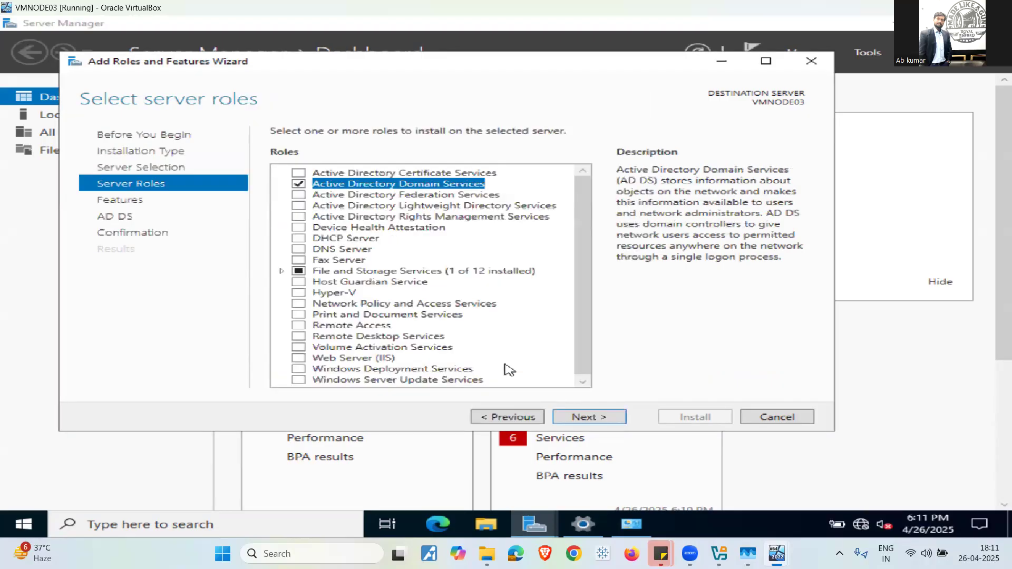
click(610, 422)
click(609, 421)
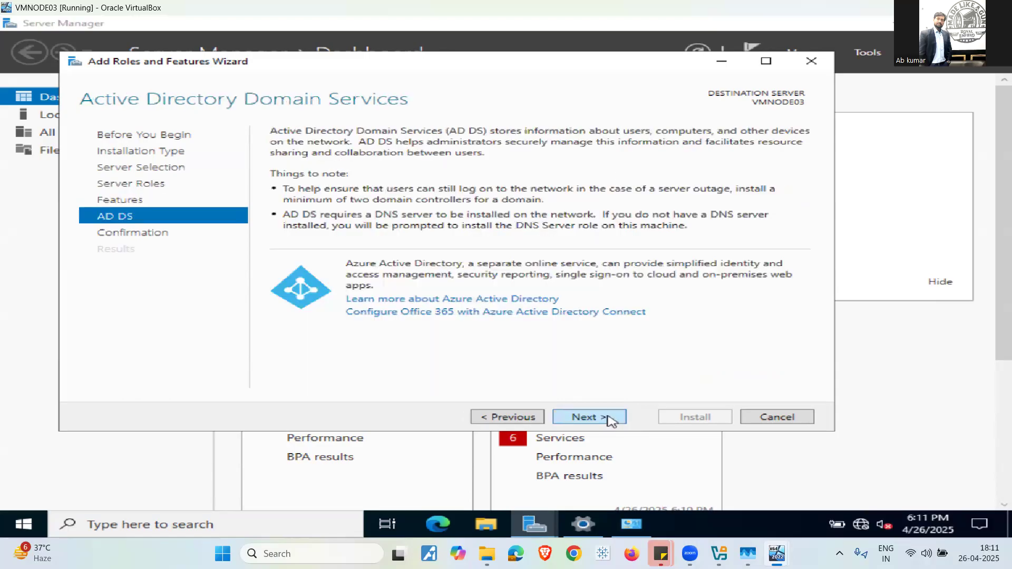
click(609, 421)
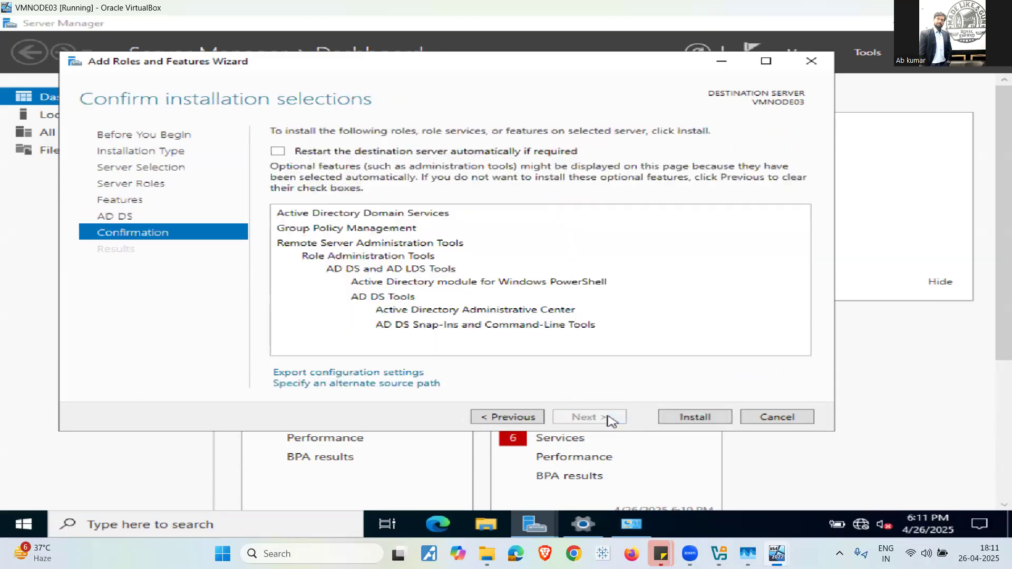
click(690, 420)
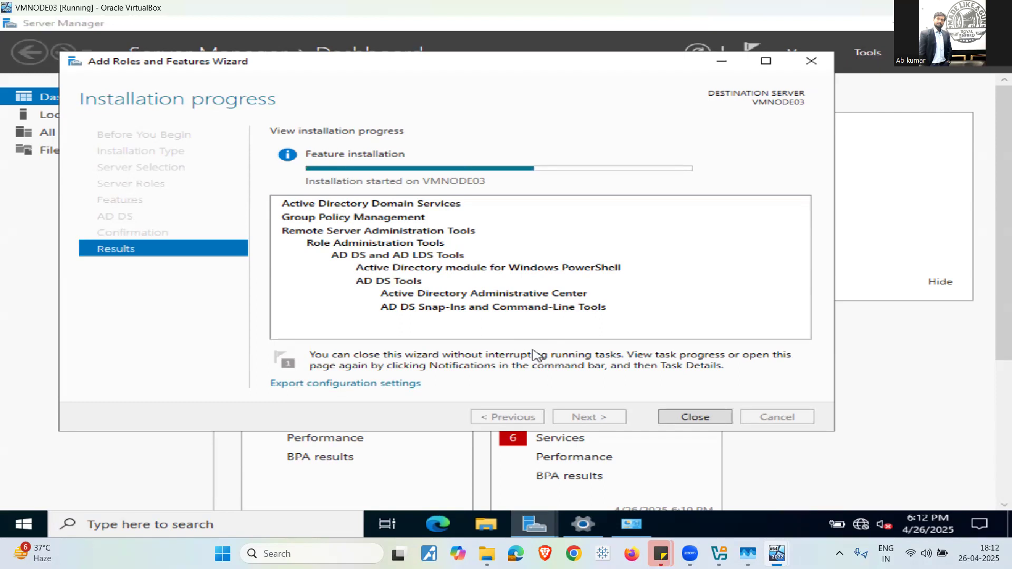
- Switch to VMNODE01 and open the Internet Protocol Version 4 (TCP/IPv4) properties of its Ethernet adapter
mouse_move(776, 554)
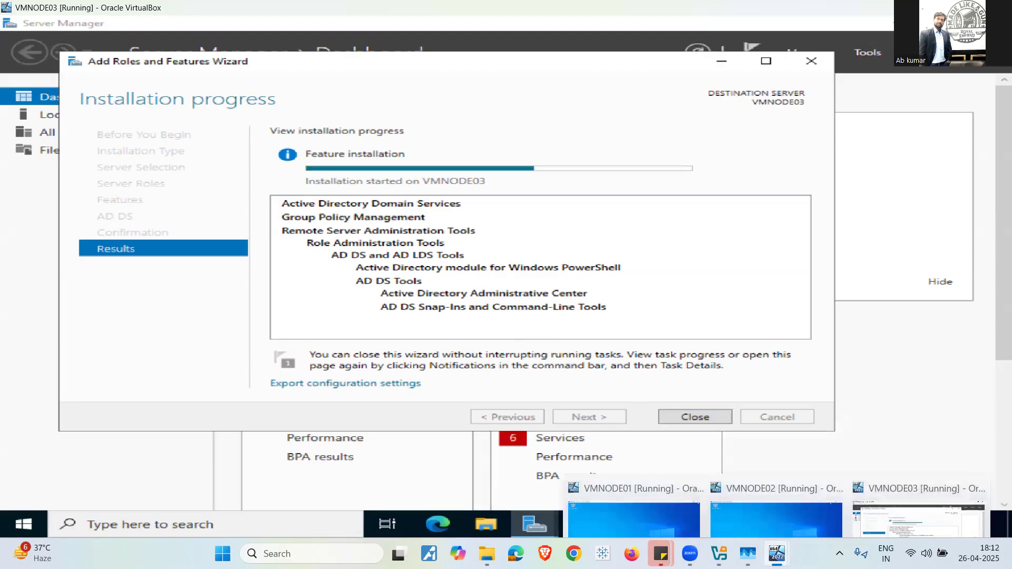
click(638, 465)
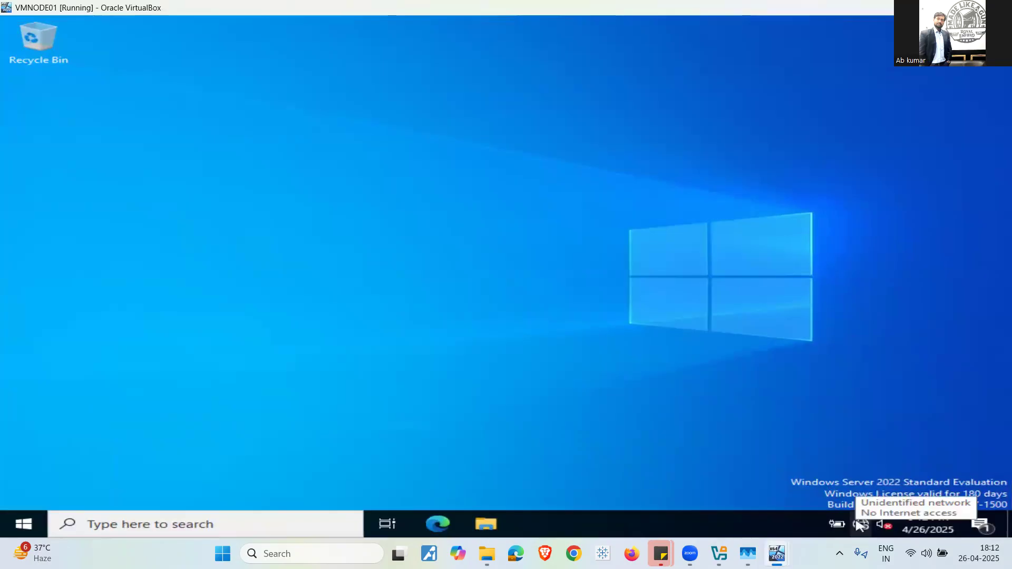
right_click(859, 524)
click(840, 502)
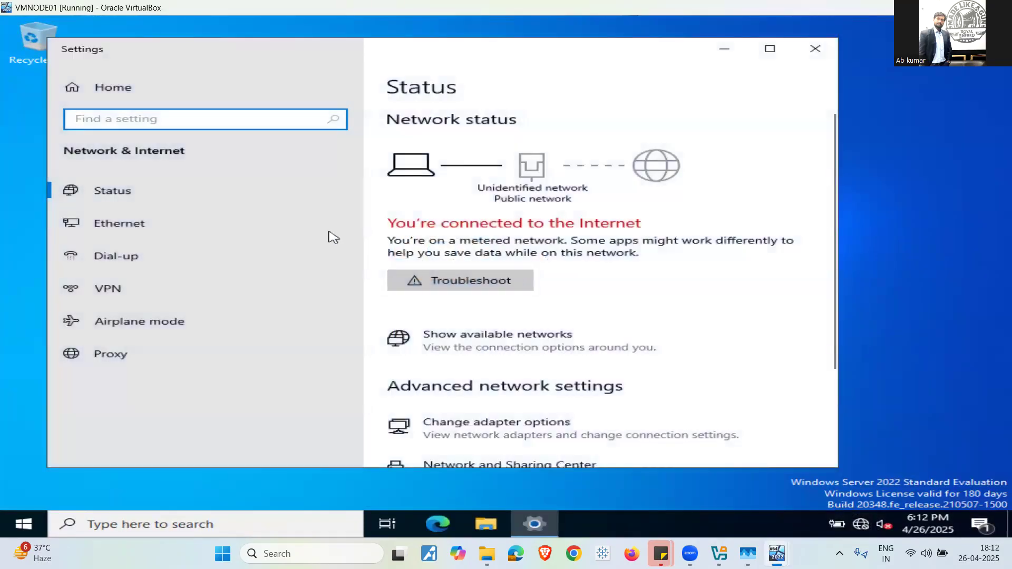
click(226, 228)
click(432, 219)
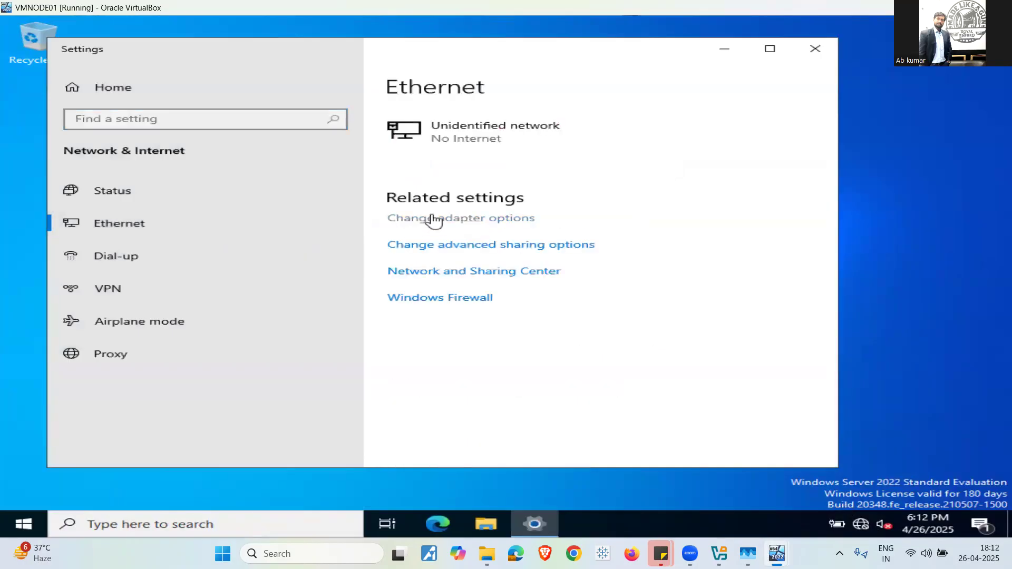
click(301, 158)
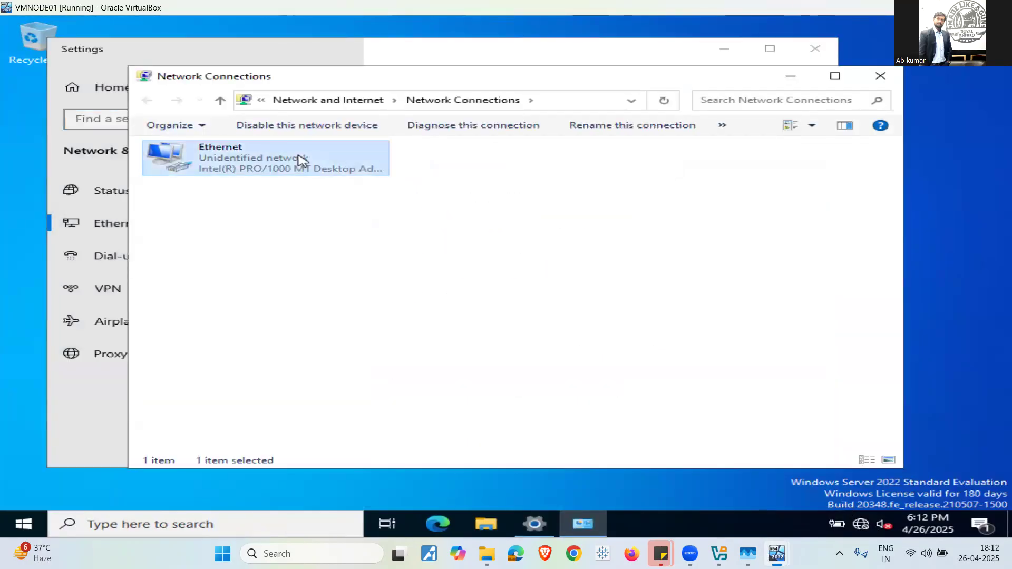
right_click(298, 157)
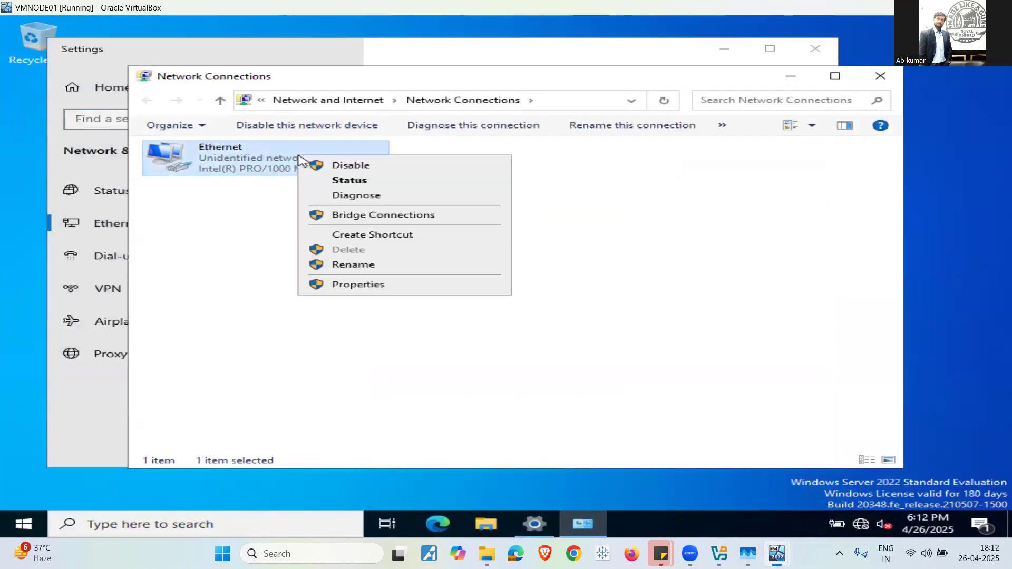
click(370, 287)
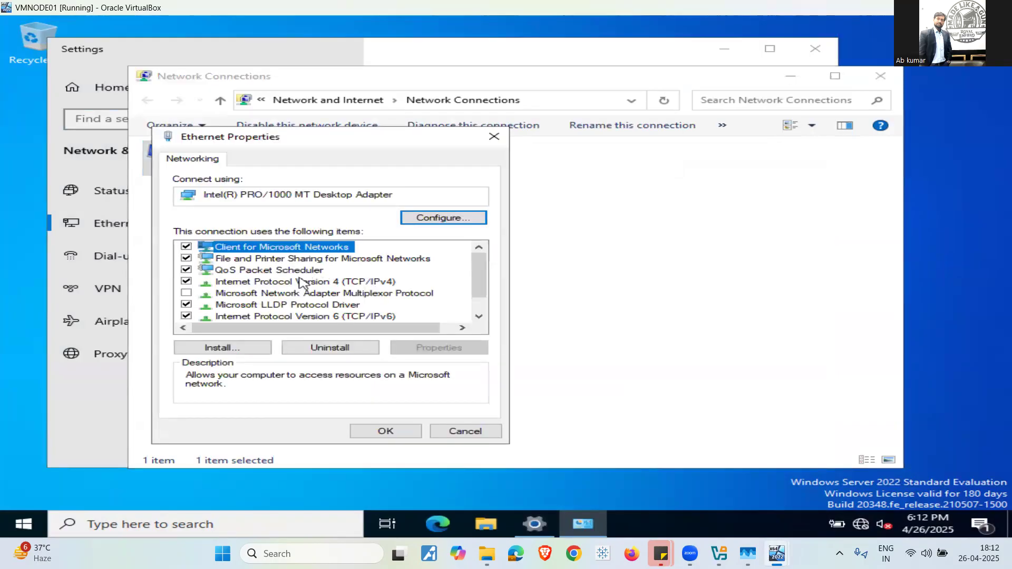
click(298, 281)
click(442, 348)
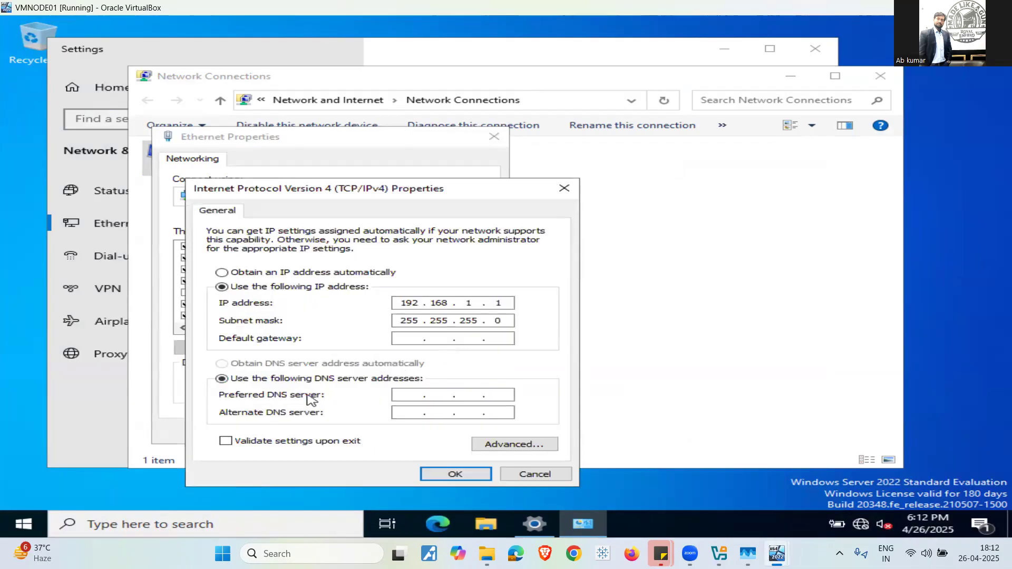
- Enter VMNODE01's preferred DNS server as an address in the 192.168.1 range and save the adapter settings
click(405, 394)
text(192 . 168 . 1)
key(shift+Tab)
click(503, 396)
click(472, 474)
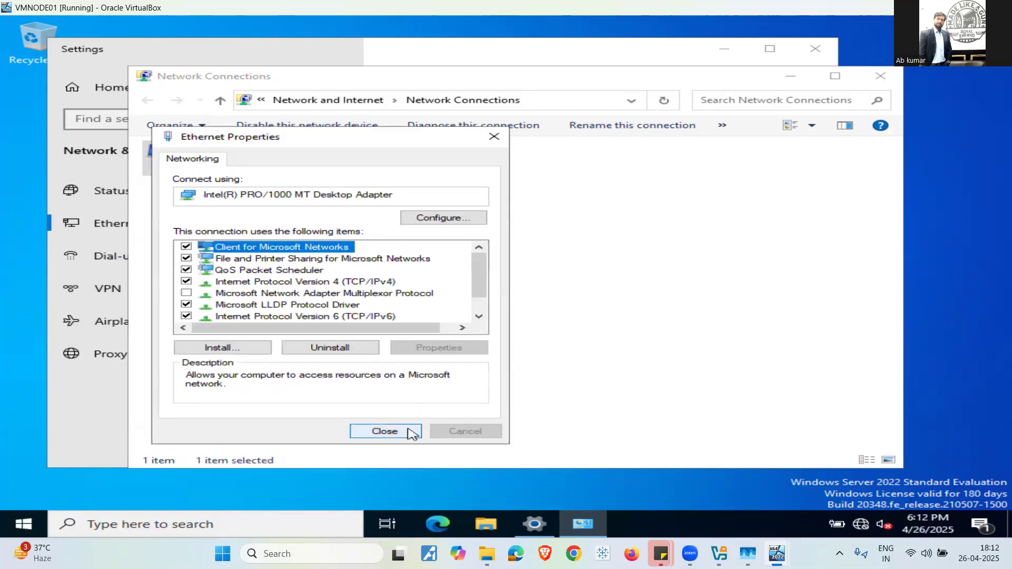
click(385, 431)
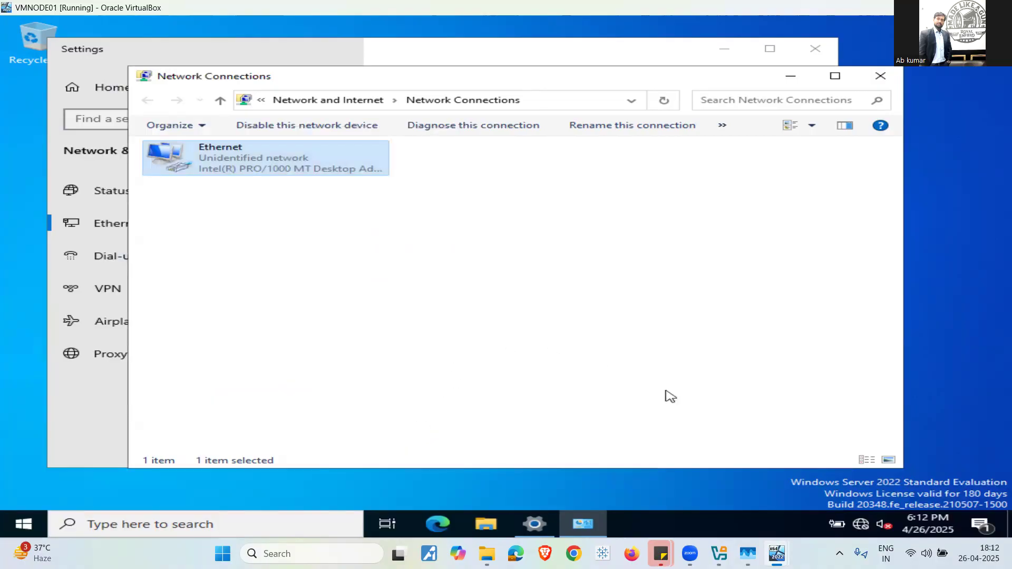
- Switch to VMNODE02 and open the Internet Protocol Version 4 (TCP/IPv4) properties of its Ethernet adapter
mouse_move(777, 553)
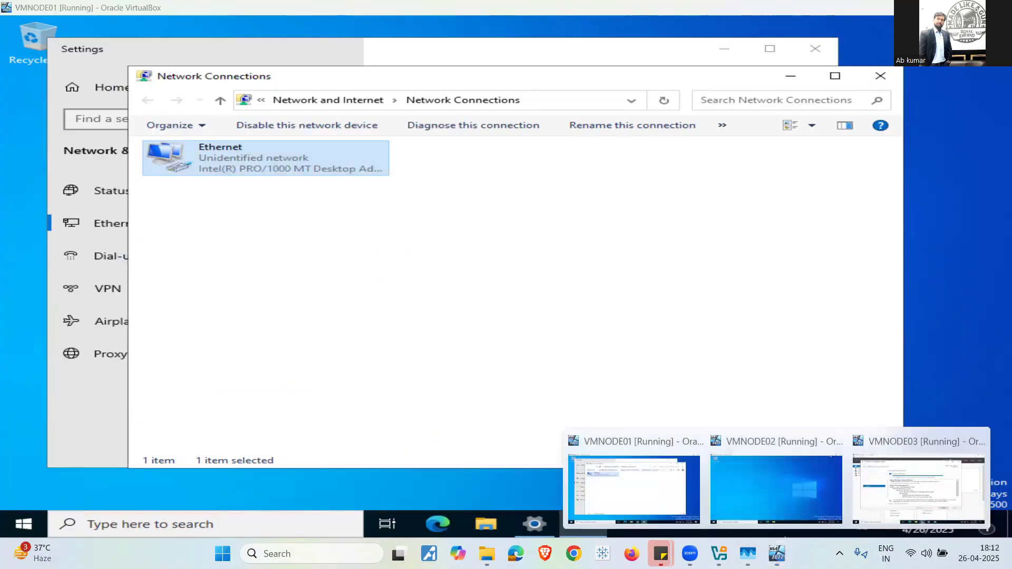
click(780, 487)
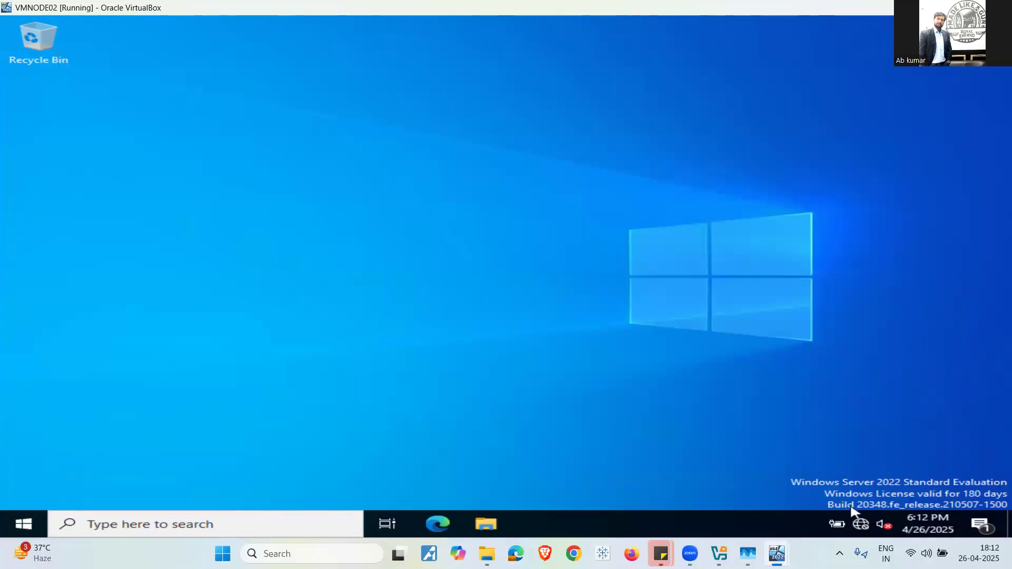
right_click(860, 524)
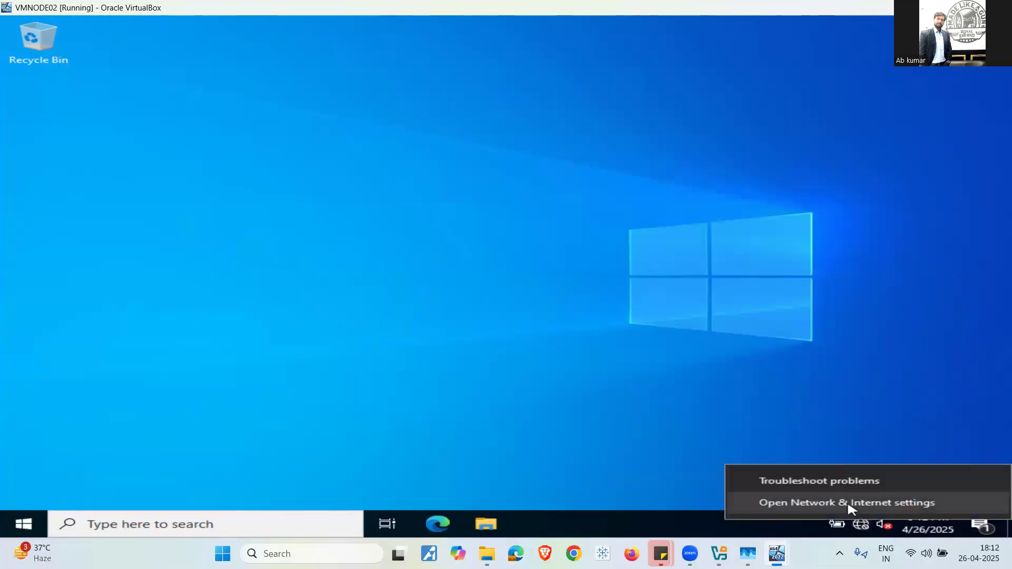
click(852, 503)
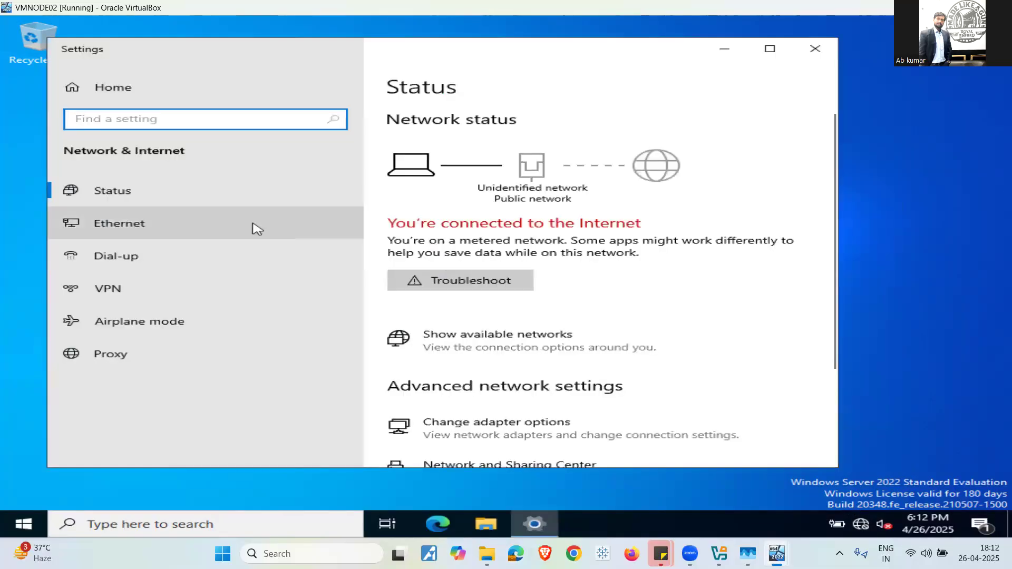
click(226, 224)
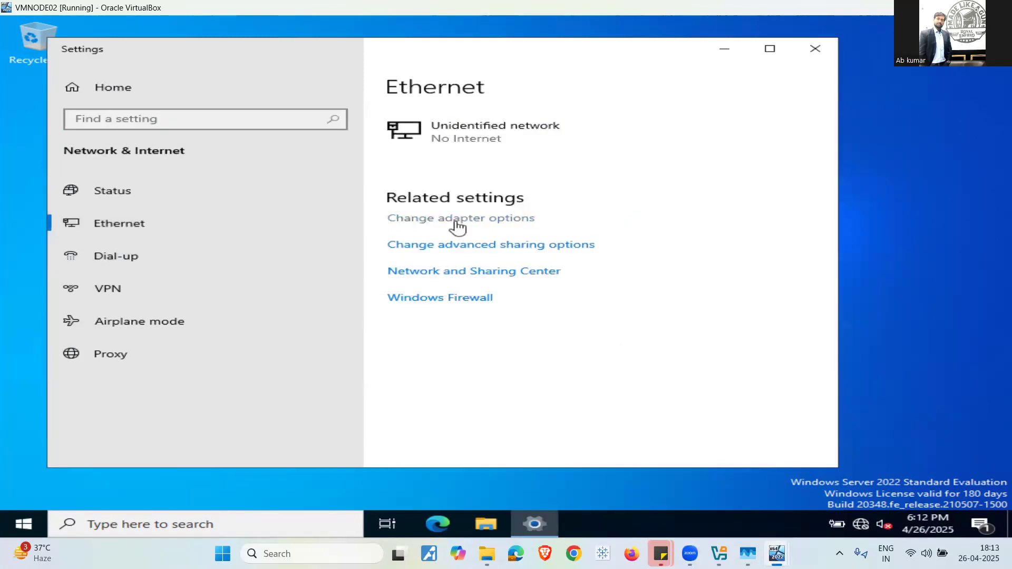
click(456, 220)
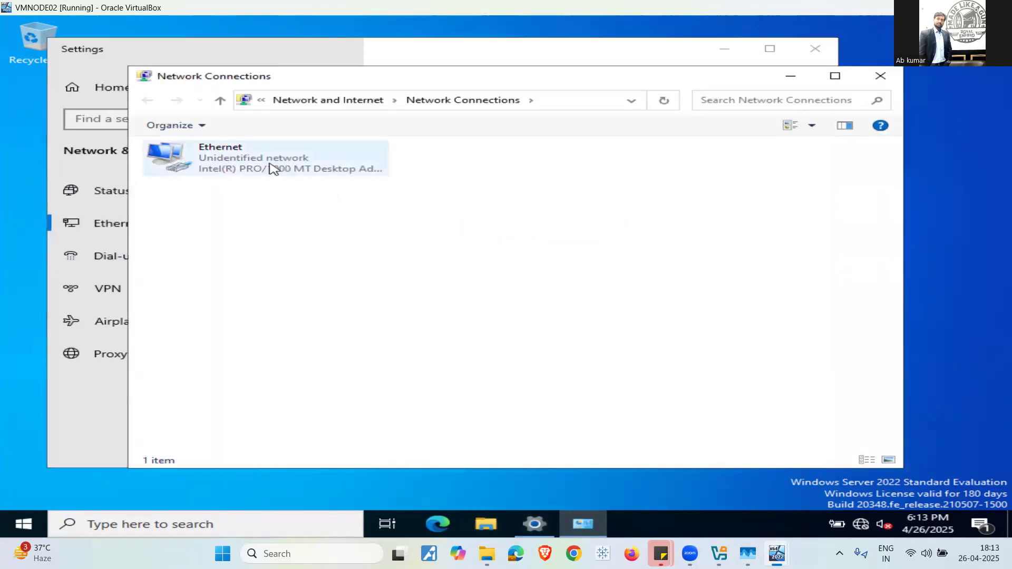
right_click(270, 166)
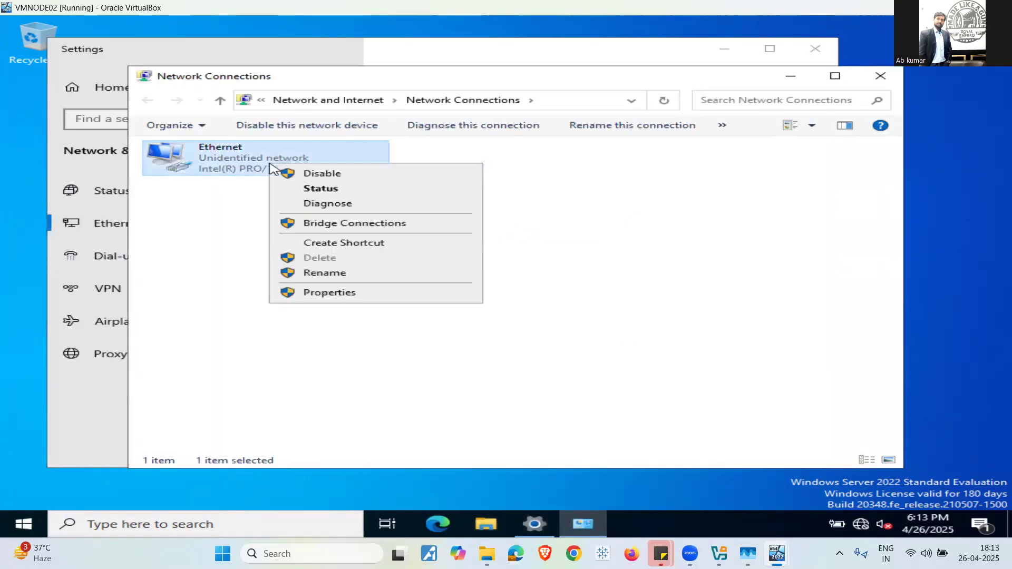
click(342, 295)
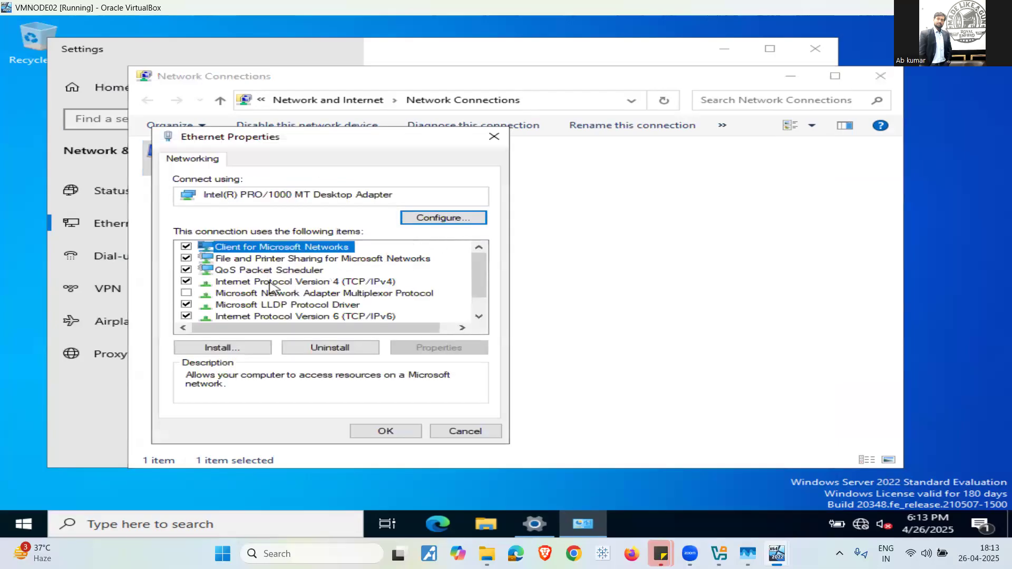
click(271, 282)
click(424, 349)
- Set VMNODE02's preferred DNS server to 192.168.1.3 and confirm the IPv4 settings
click(412, 395)
text(192 . 168 . 1 . 3)
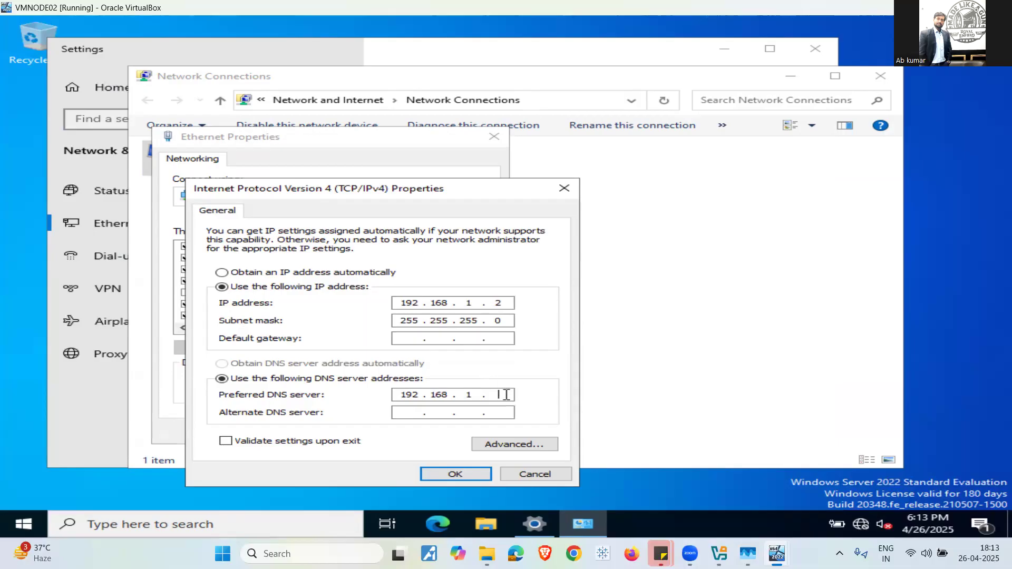
click(462, 475)
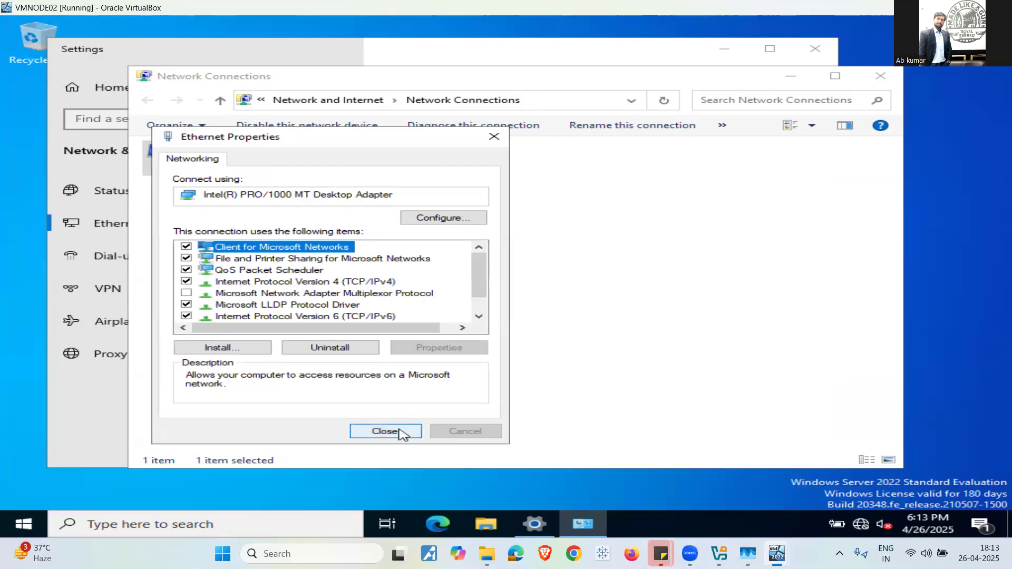